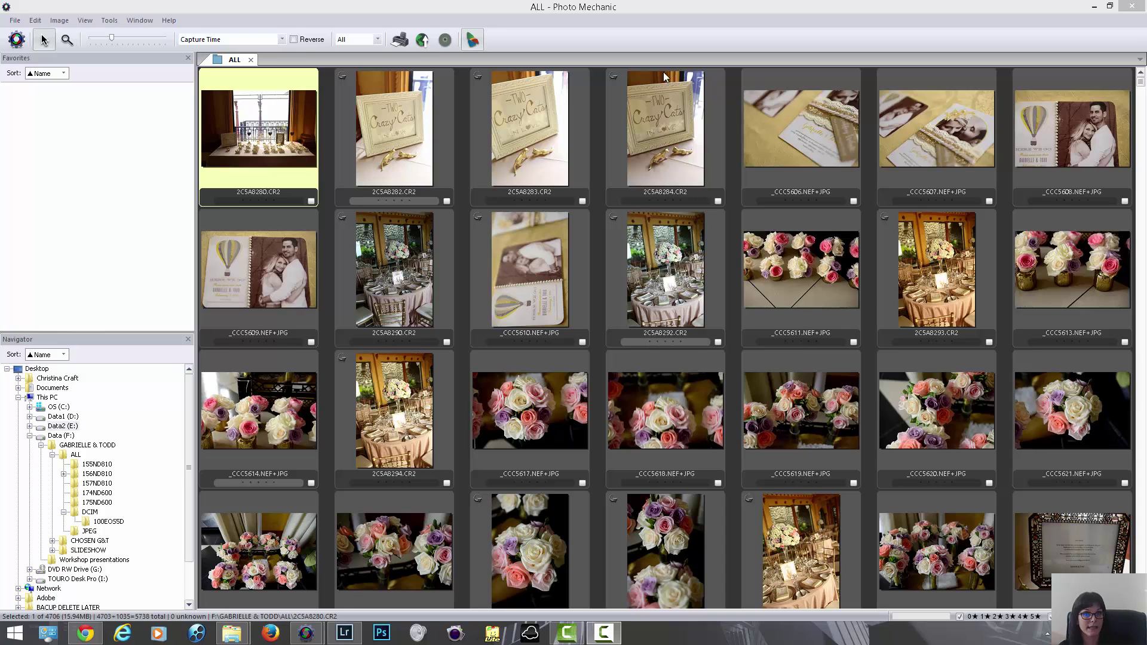
Open the first wedding photo full size and browse forward through the next several images
double_click(267, 146)
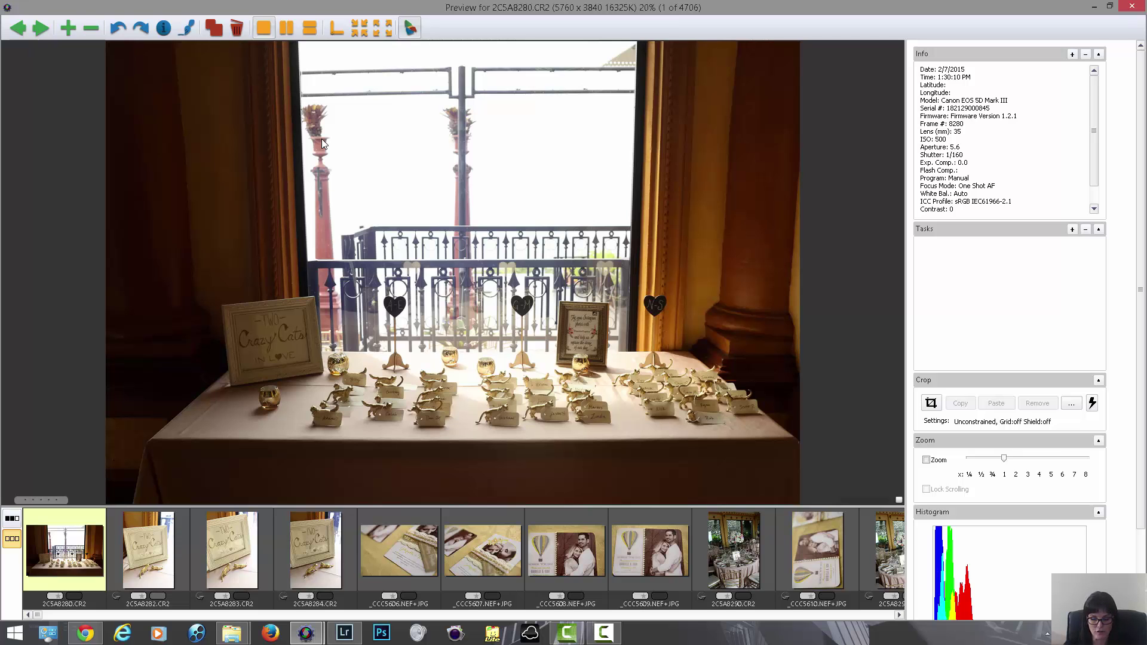
key("Right")
key("Right")
key("Right")
key("Right")
key("Right")
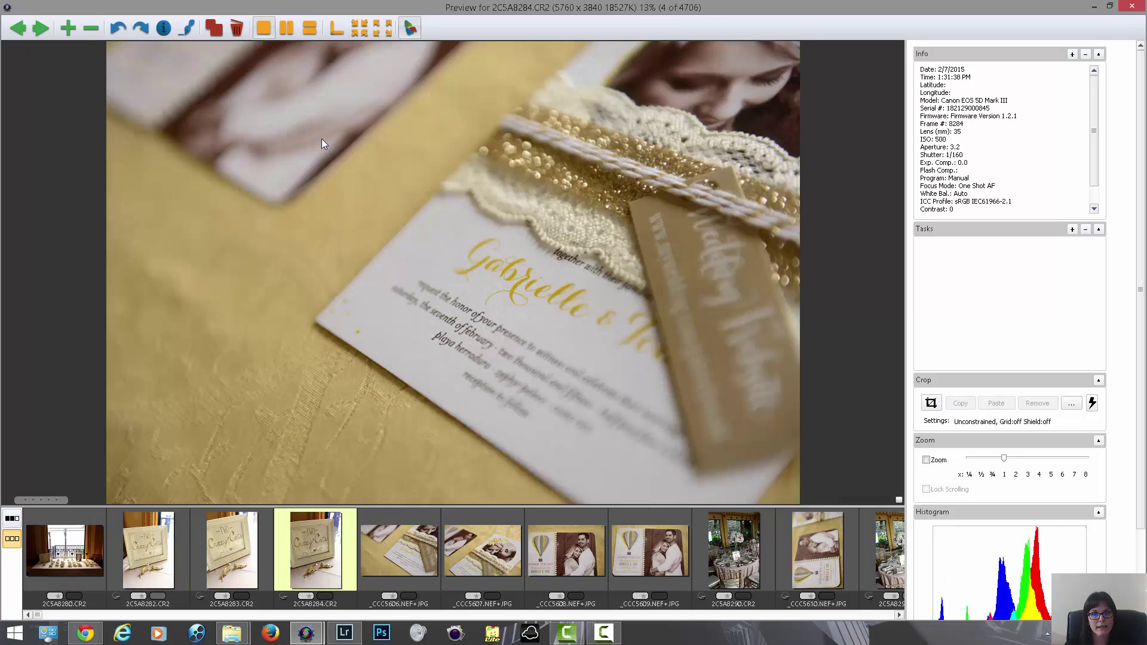
key("Right")
key("Right")
key("Right")
key("Right")
key("Right")
key("Right")
key("Right")
key("Right")
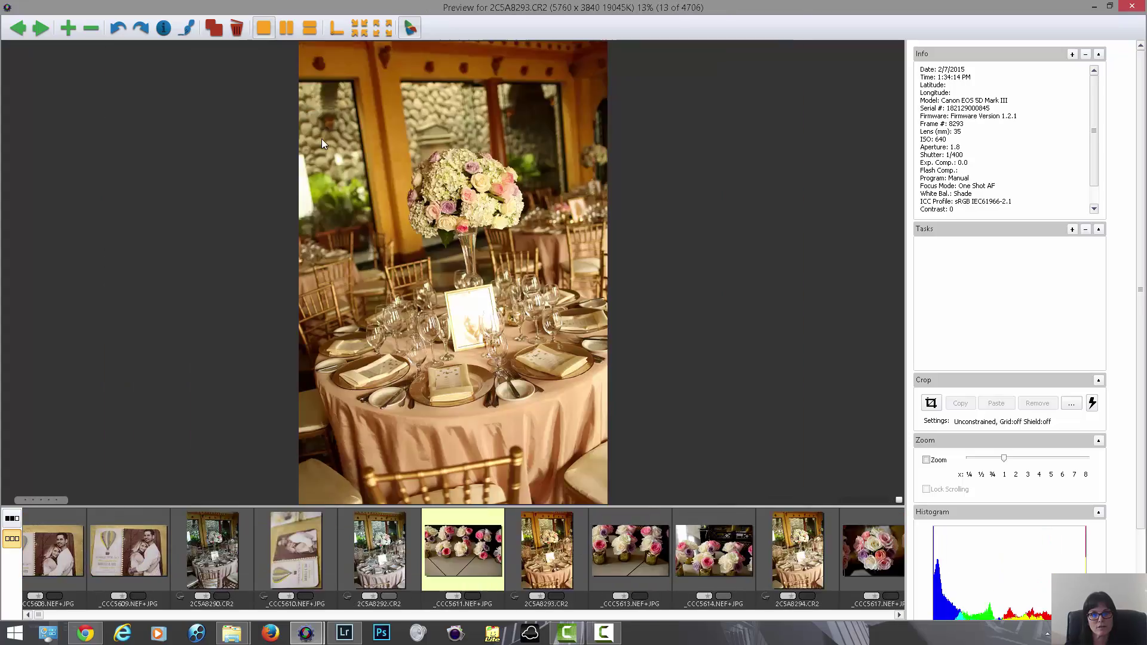
key("Right")
key("Right")
key("Right")
key("Right")
key("Right")
key("Right")
key("Right")
key("Right")
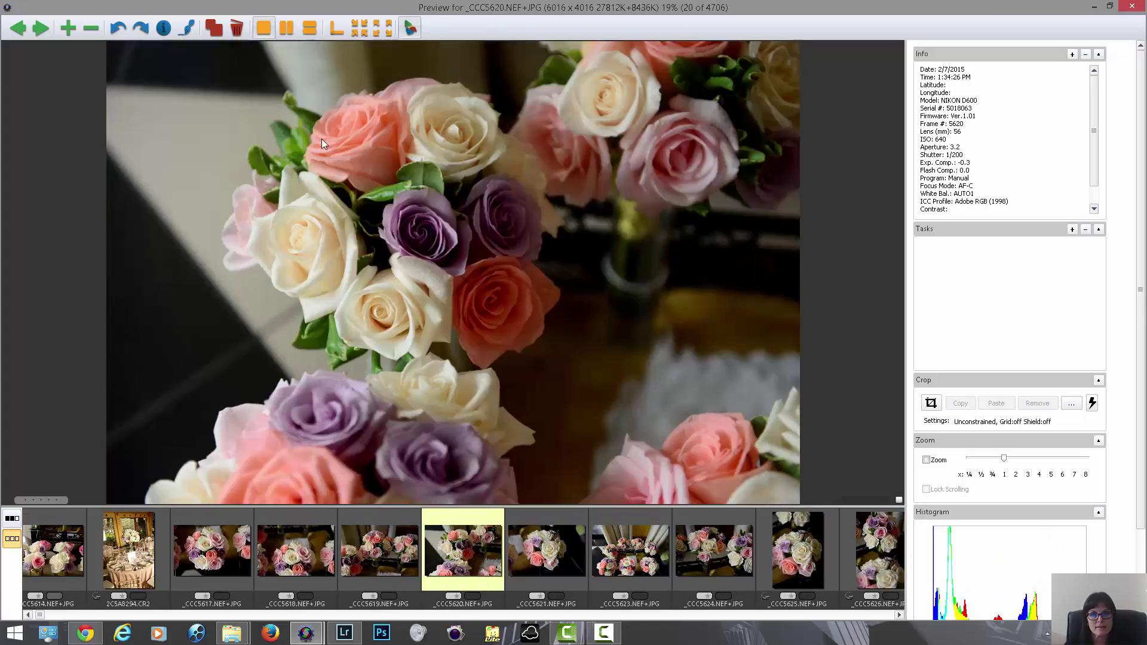
key("Right")
key("Right")
key("Right")
key("Right")
key("Right")
key("Right")
key("Right")
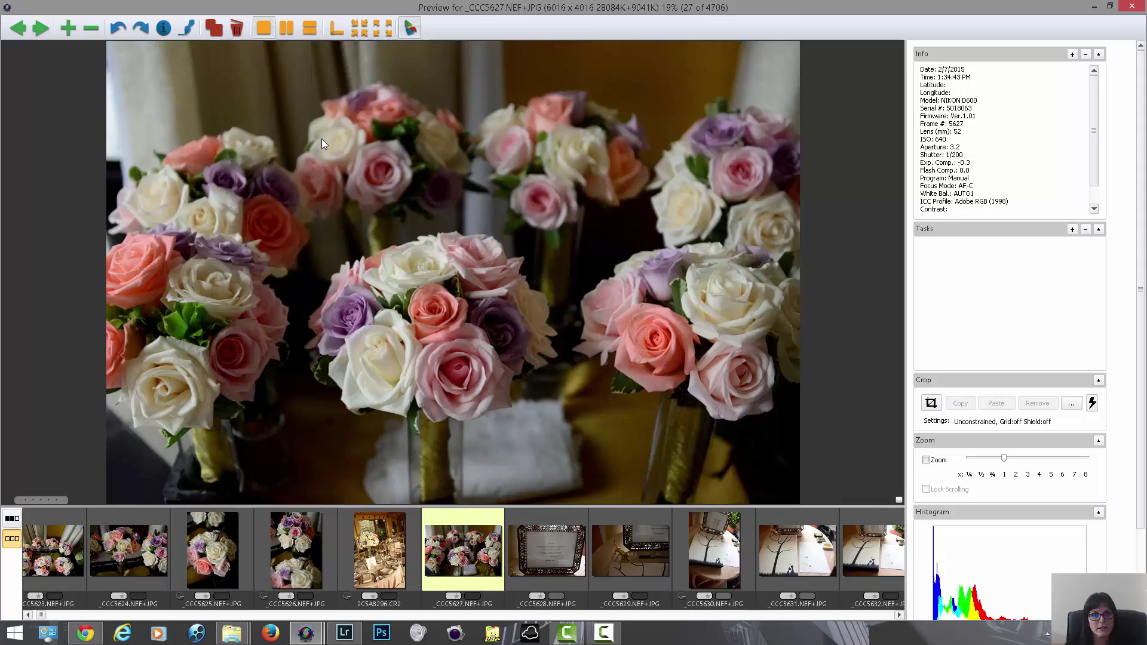
key("Right")
key("Right")
key("Right")
key("Right")
key("Right")
key("Right")
key("Right")
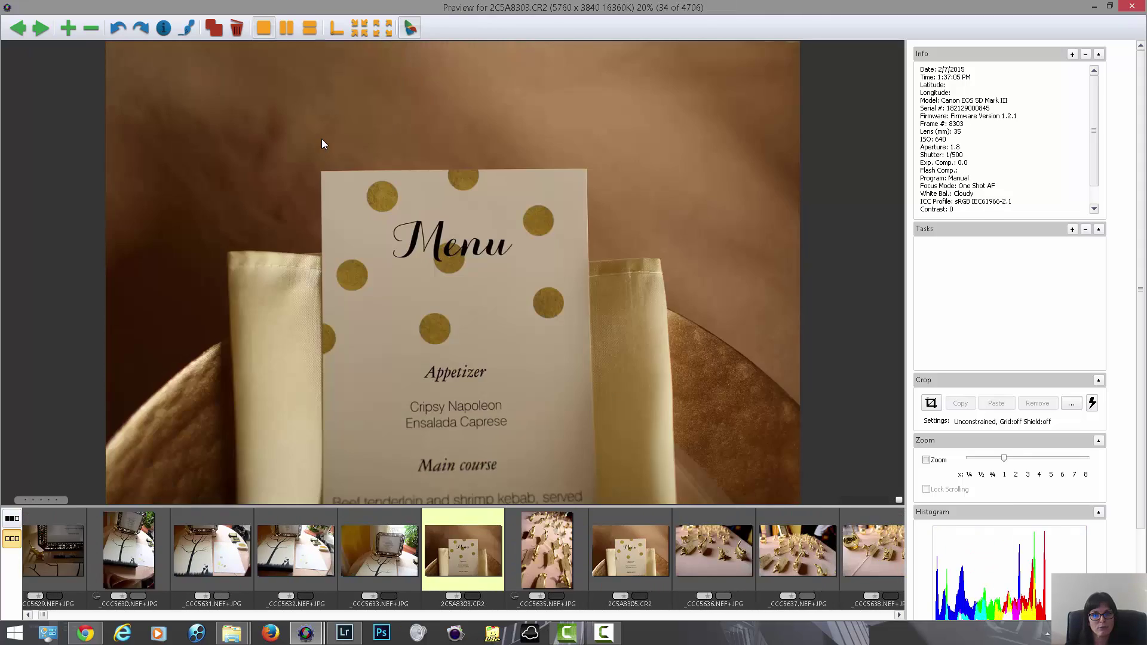
key("Right")
key("Right")
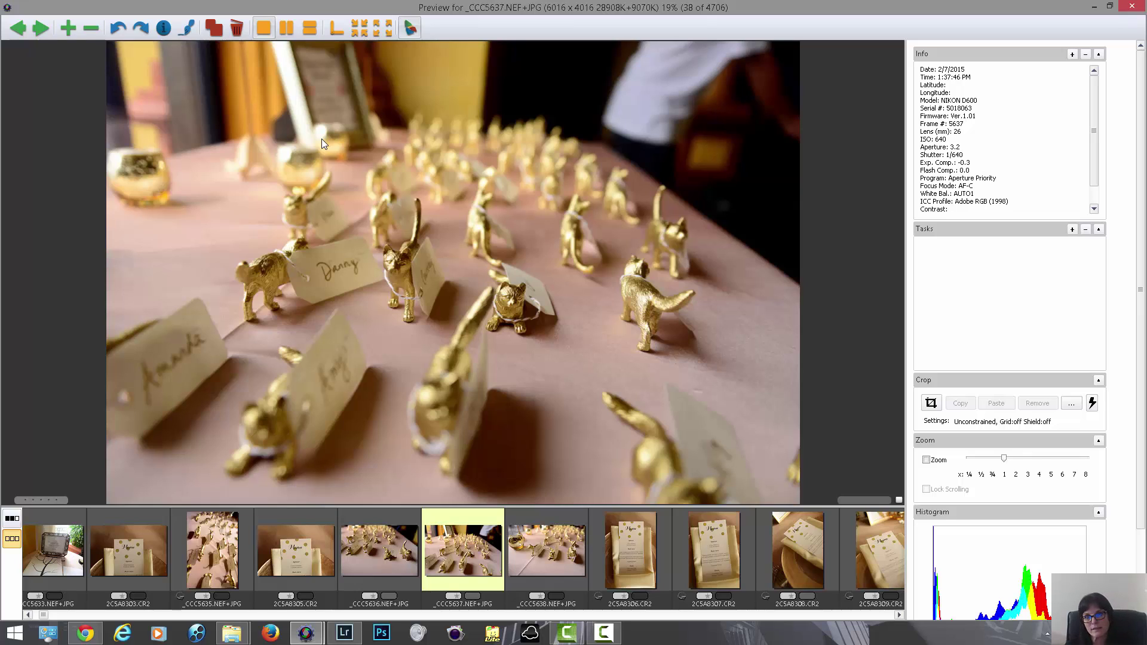
key("Right")
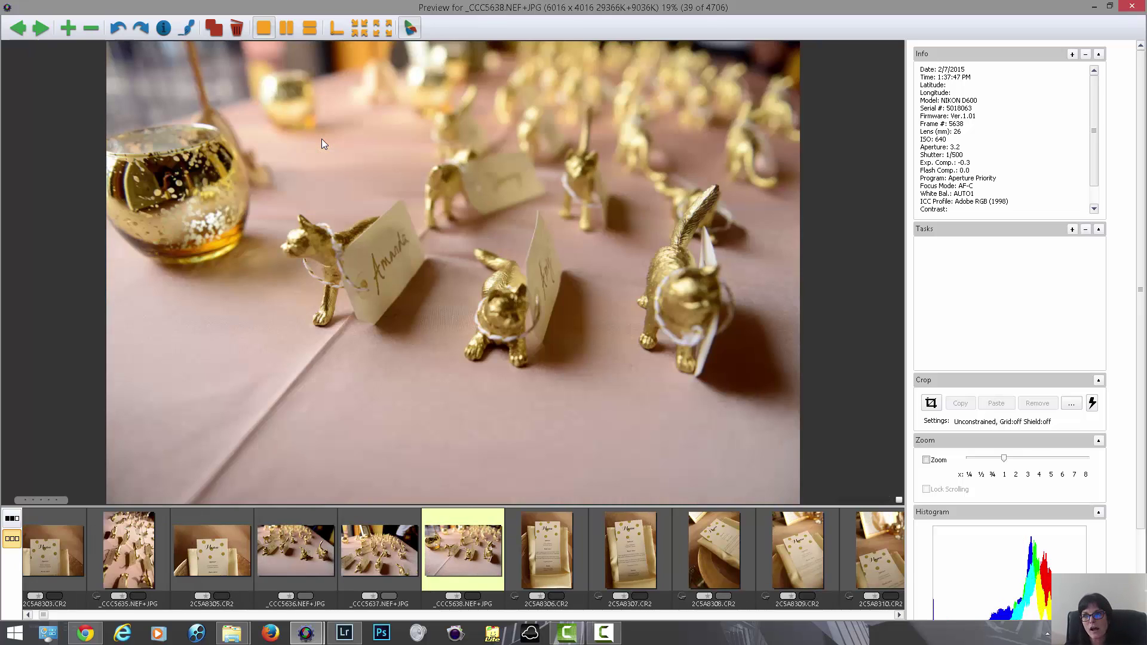
Step back to the first photo, 2C5A8280.CR2
key("Left")
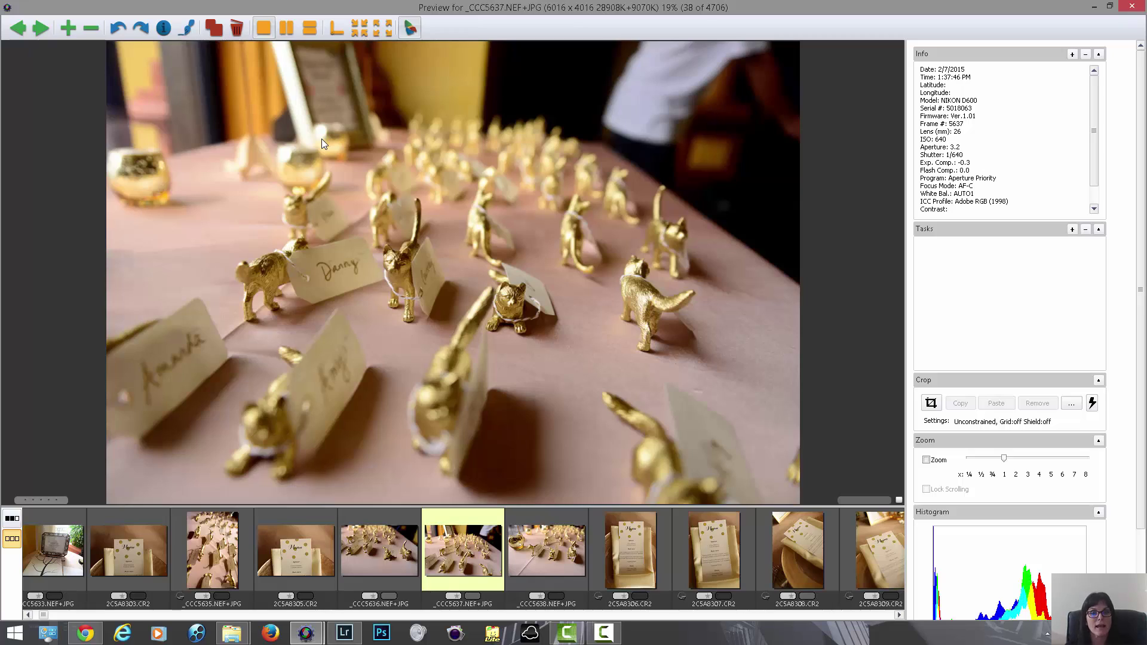
key("Left")
key("Left")
key("Left")
key("Left")
key("Left")
key("Left")
key("Left")
key("Left")
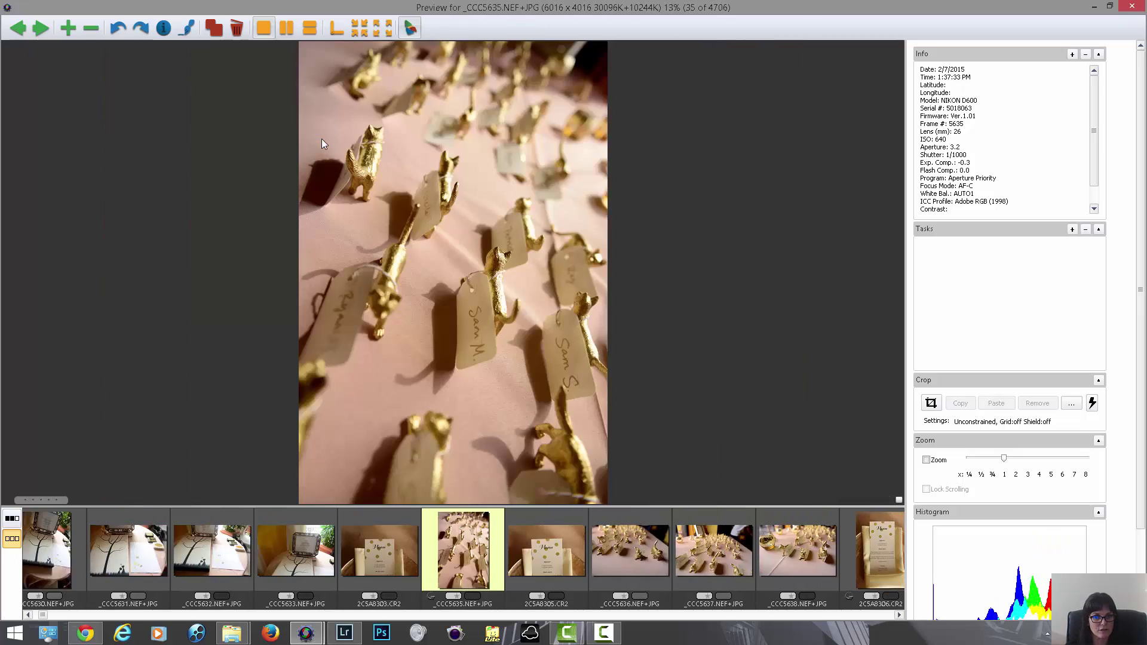
key("Left")
key("Left")
key("Left")
key("Left")
key("Left")
key("Left")
key("Left")
key("Left")
key("Left")
key("Left")
key("Left")
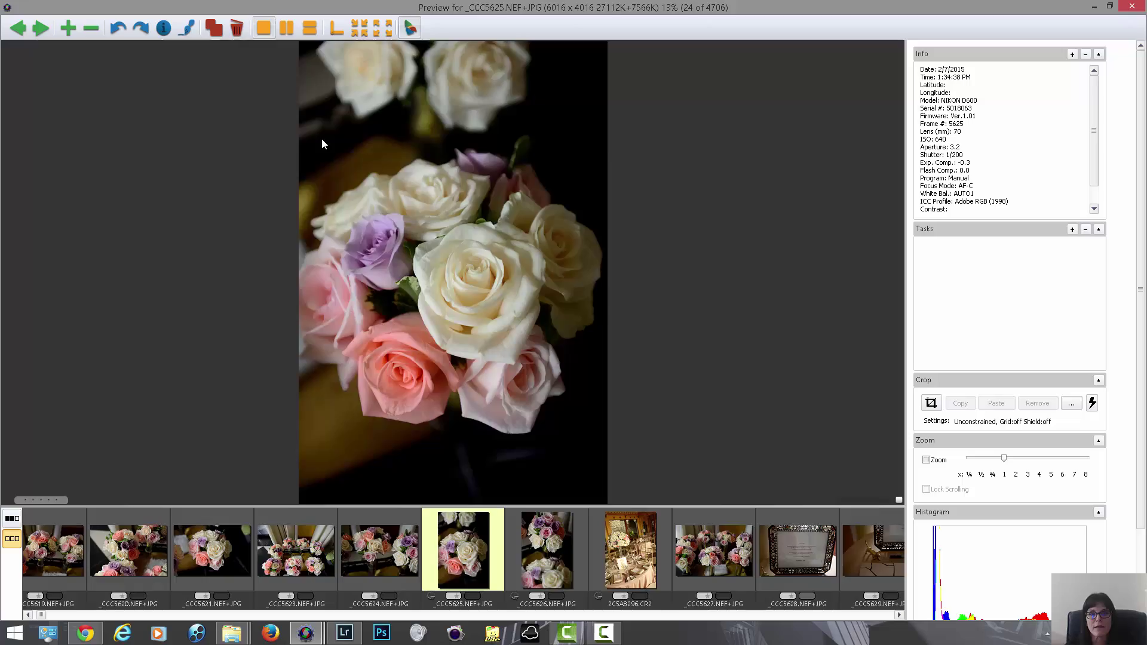
key("Left")
key("Left")
key("Left")
key("Left")
key("Left")
key("Left")
key("Left")
key("Left")
key("Left")
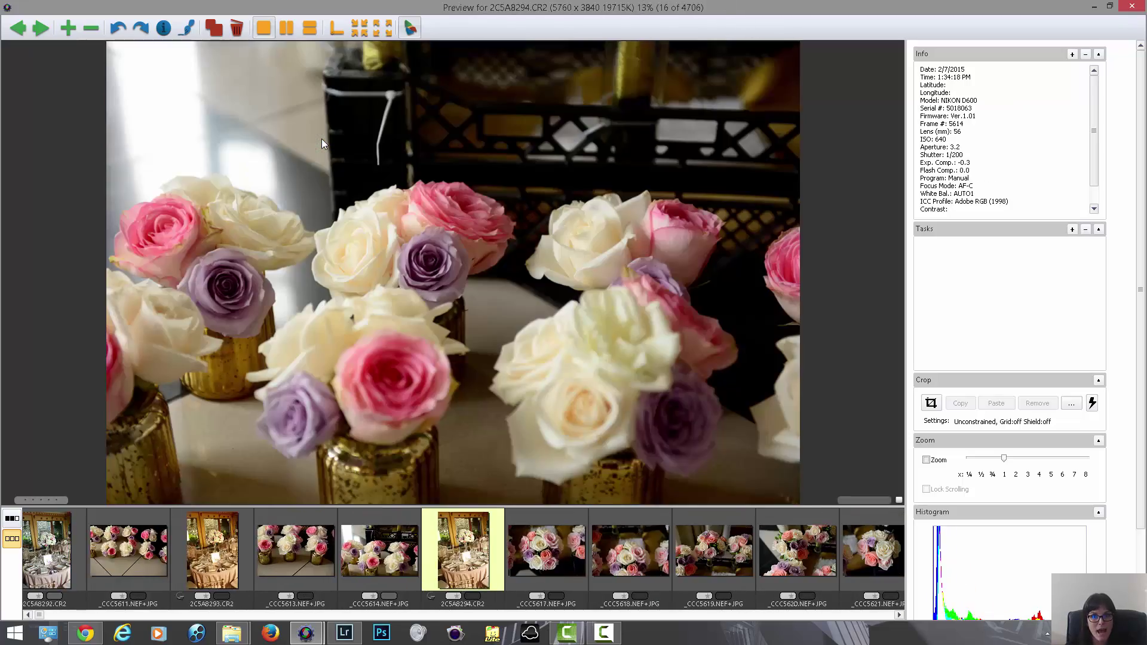
key("Left")
key("Left")
key("Left")
key("Left")
key("Left")
key("Left")
key("Left")
key("Left")
key("Left")
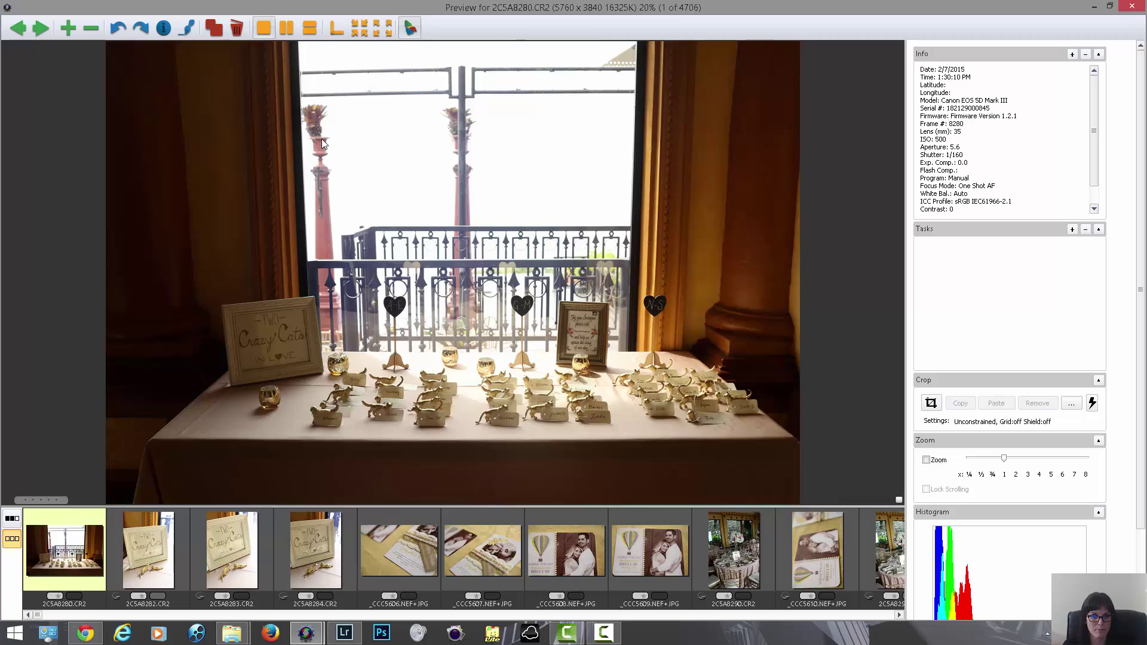
key("Right")
key("Right")
key("Right")
key("Right")
key("Right")
key("Right")
key("Right")
key("Right")
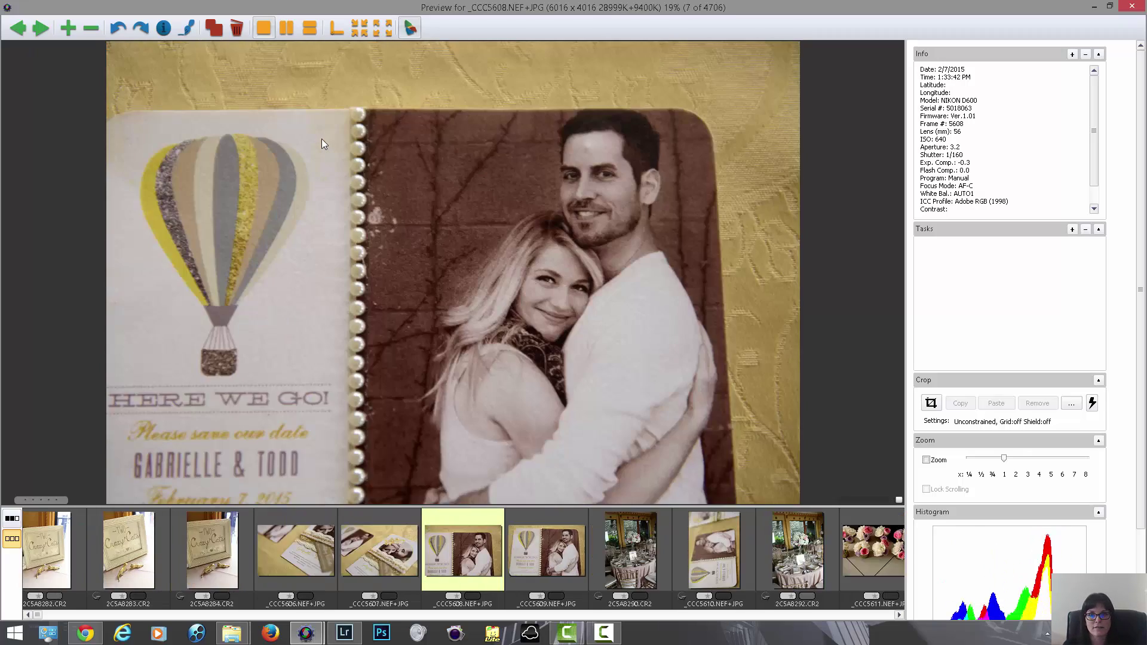
key("Right")
key("Right")
key("Left")
key("Left")
key("Left")
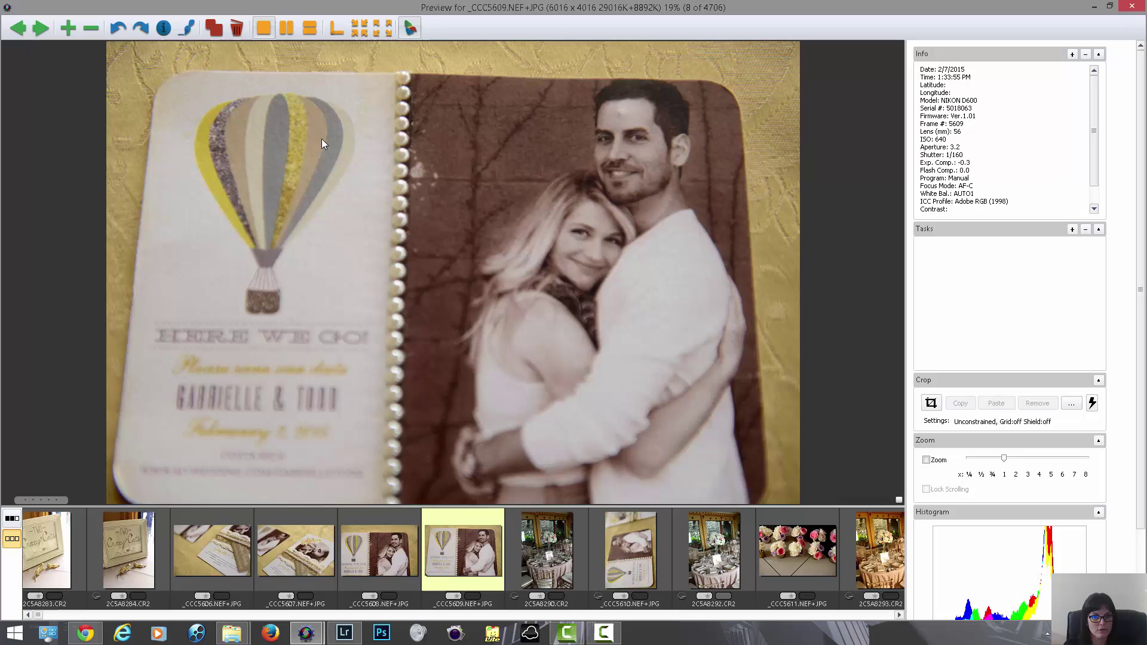
key("Left")
key("Left")
key("Left")
key("Left")
key("Left")
key("Left")
key("Left")
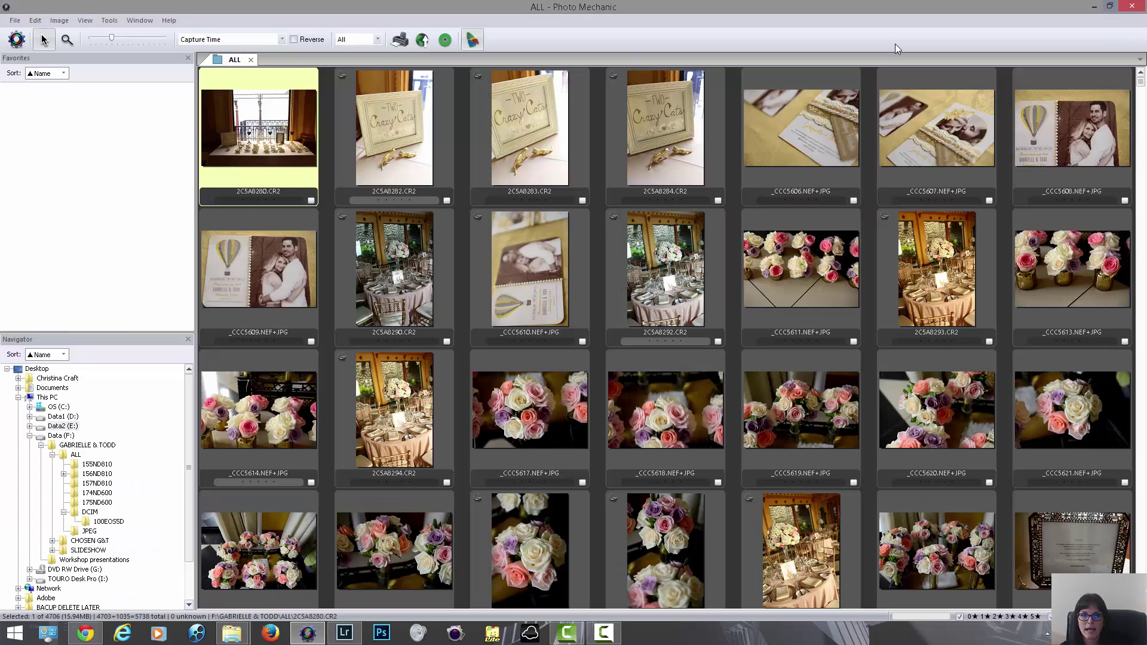
Close the preview and reselect the first thumbnail on the ALL contact sheet
left_click(1133, 6)
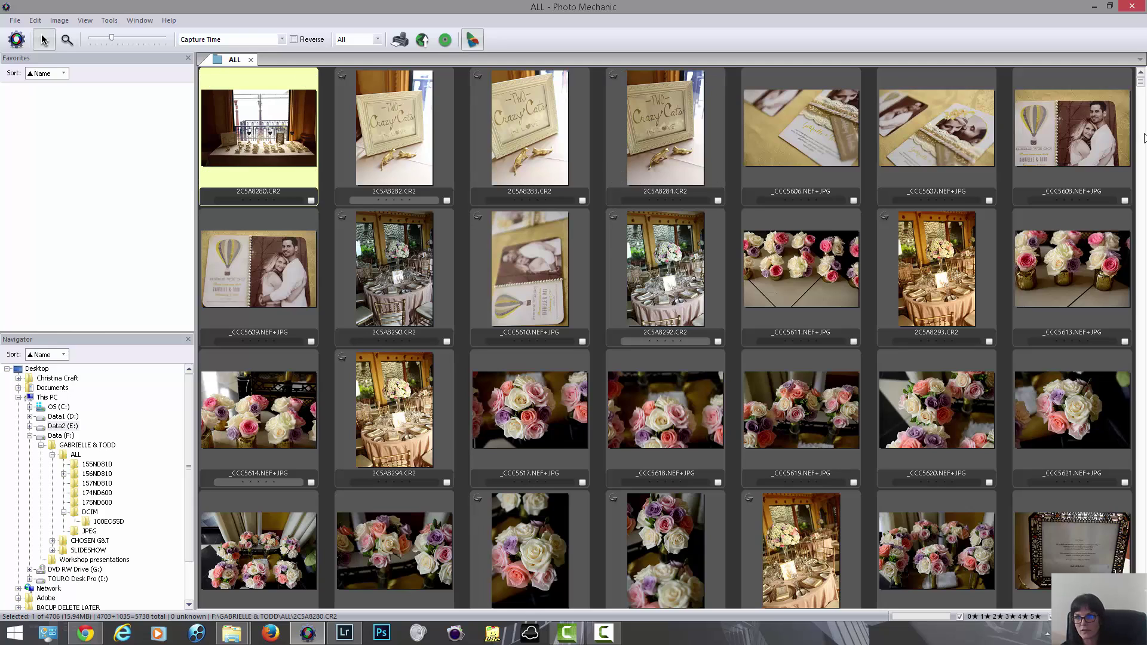
left_click_drag(1141, 84, 1141, 77)
left_click(643, 442)
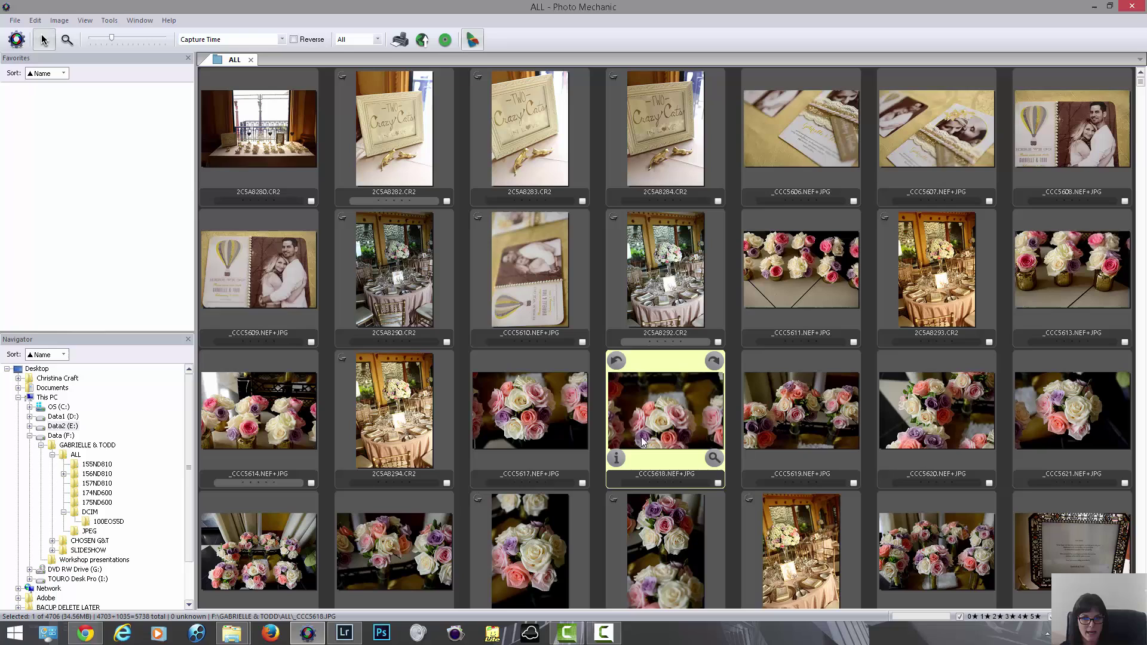
left_click(239, 145)
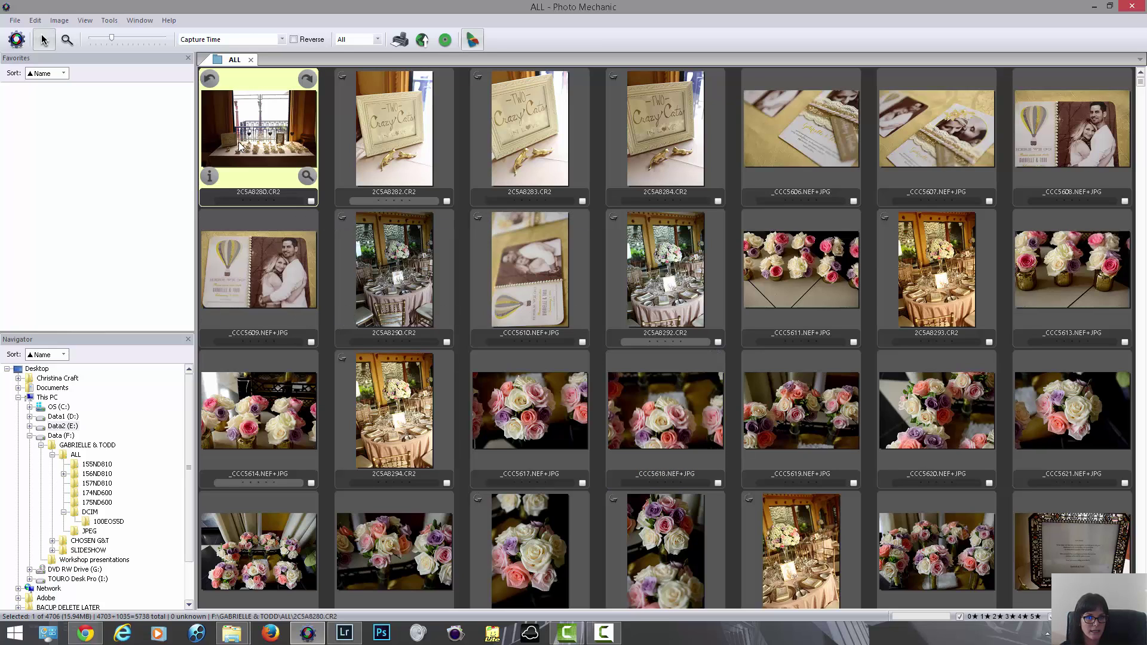
Open Adjust Capture Dates and Times and cancel without changing anything
left_click(109, 21)
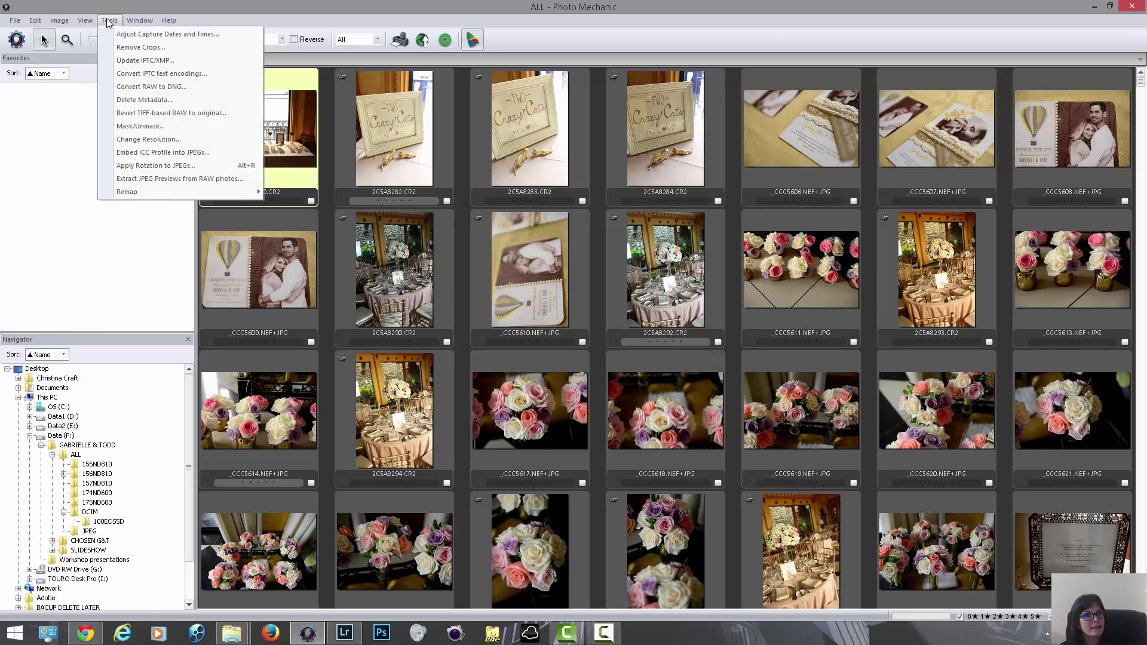
left_click(174, 34)
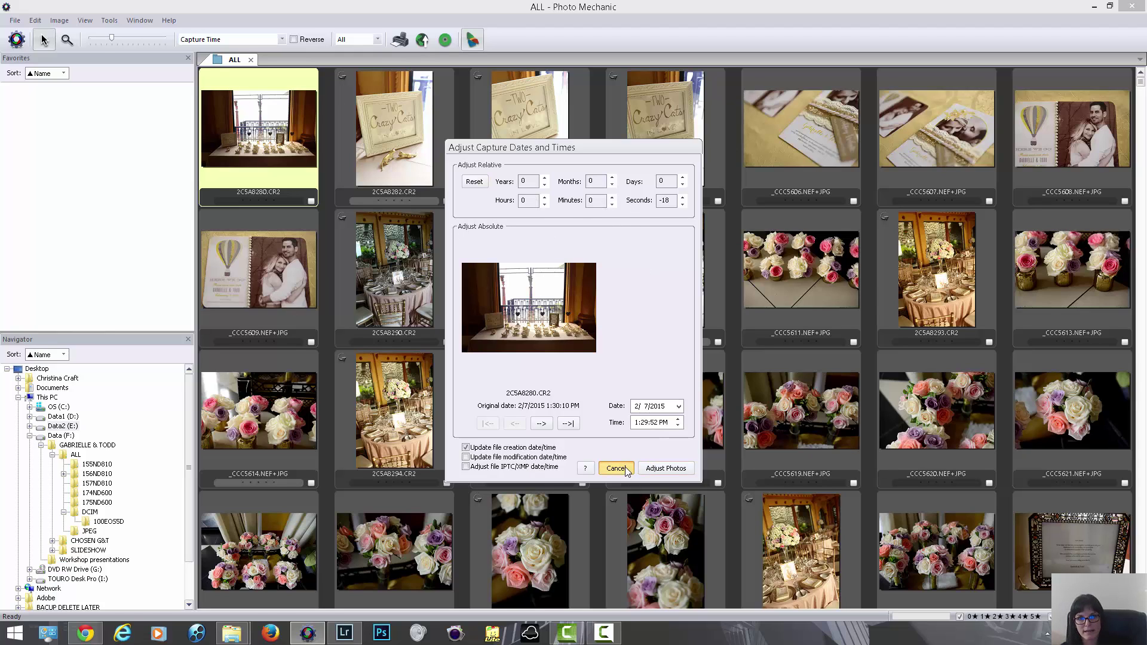
left_click(616, 468)
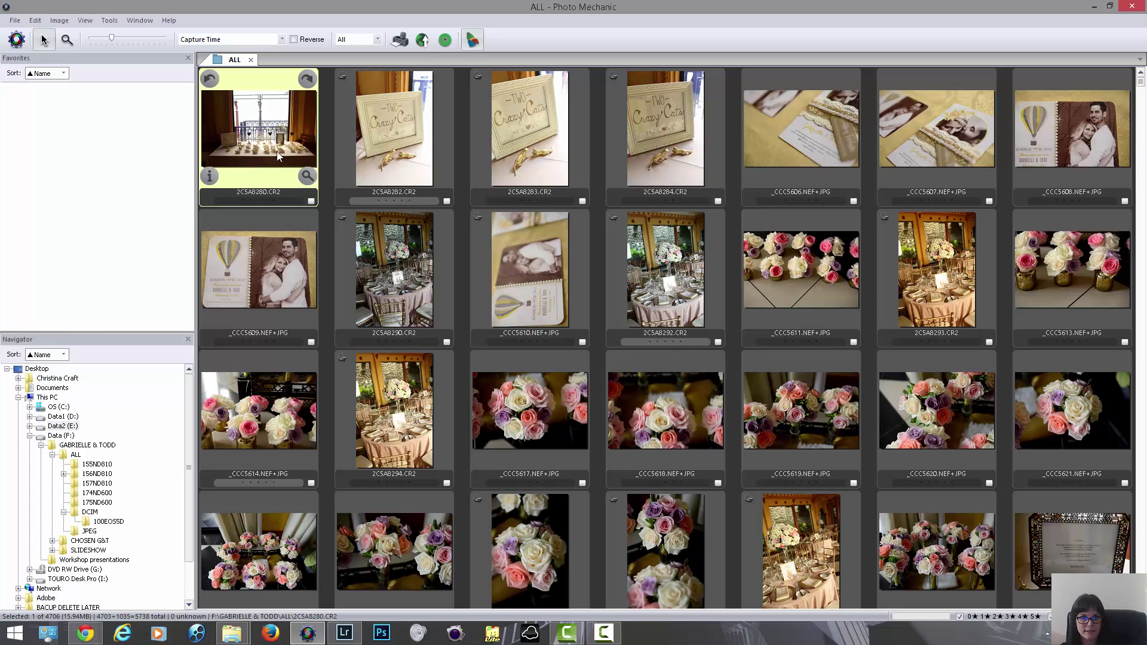
In full-size preview, tag 2C5A8282 and the 2C5A8294 centerpiece photo with the pink color class
double_click(254, 152)
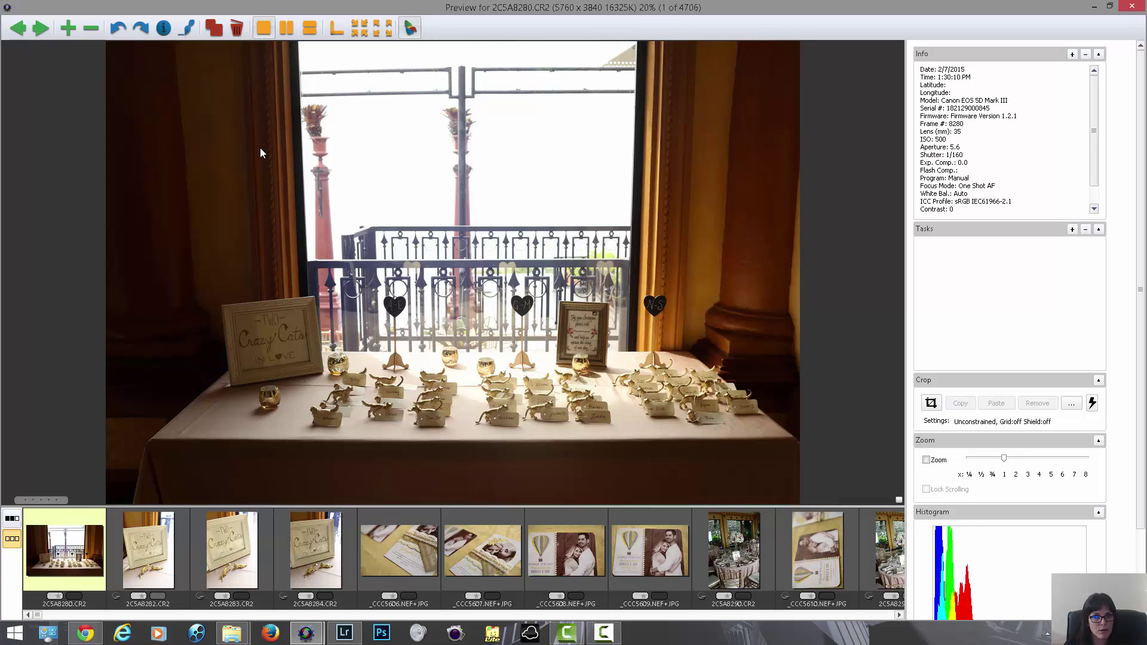
key("Right")
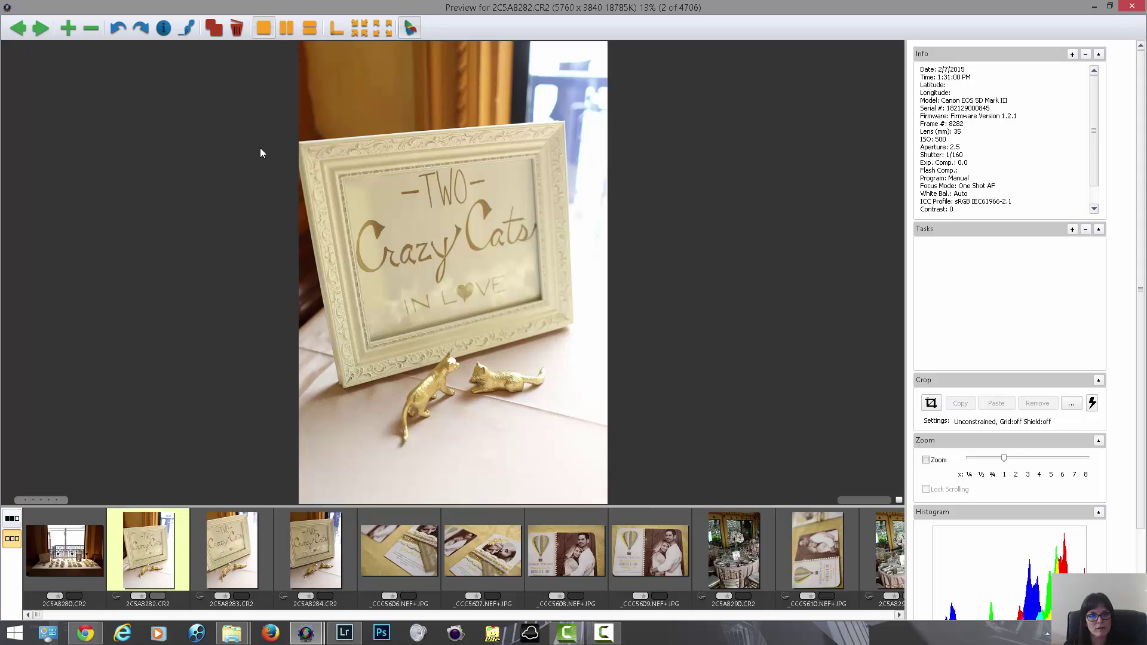
key("6")
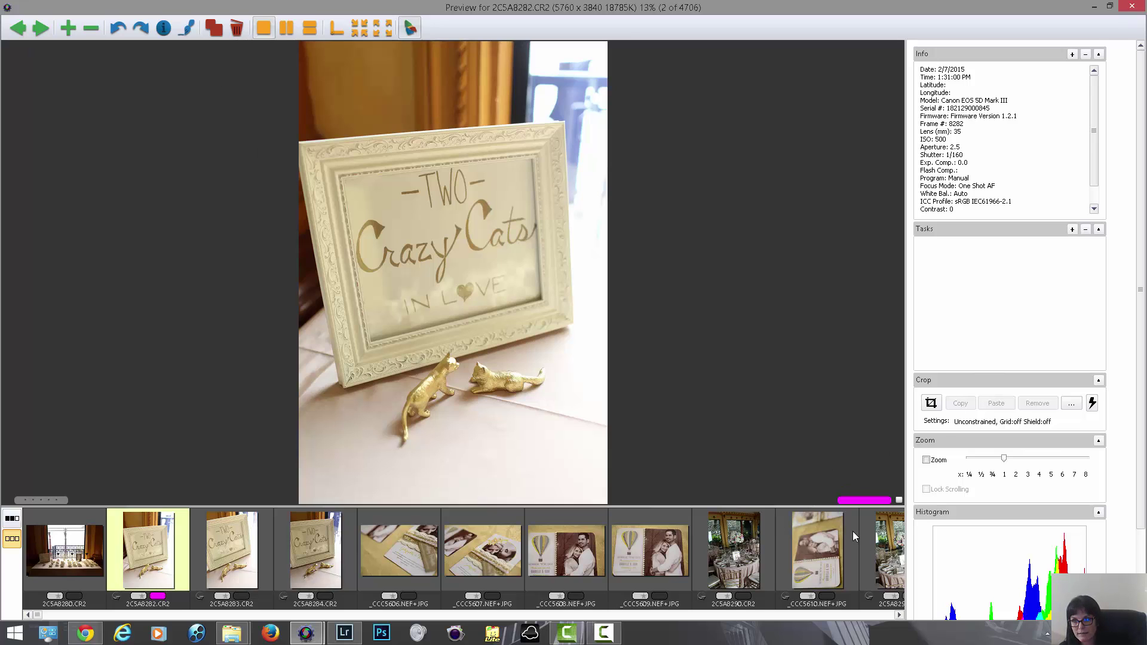
key("Right")
key("Right")
key("Right")
key("Right")
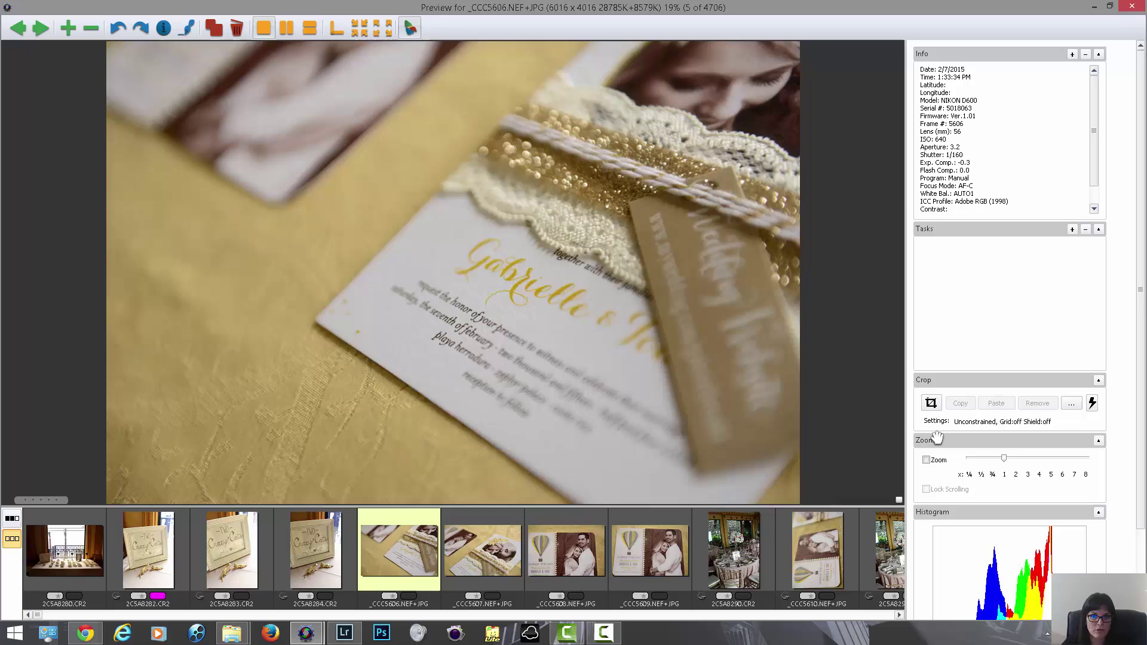
key("Left")
key("Right")
key("Right")
key("Right")
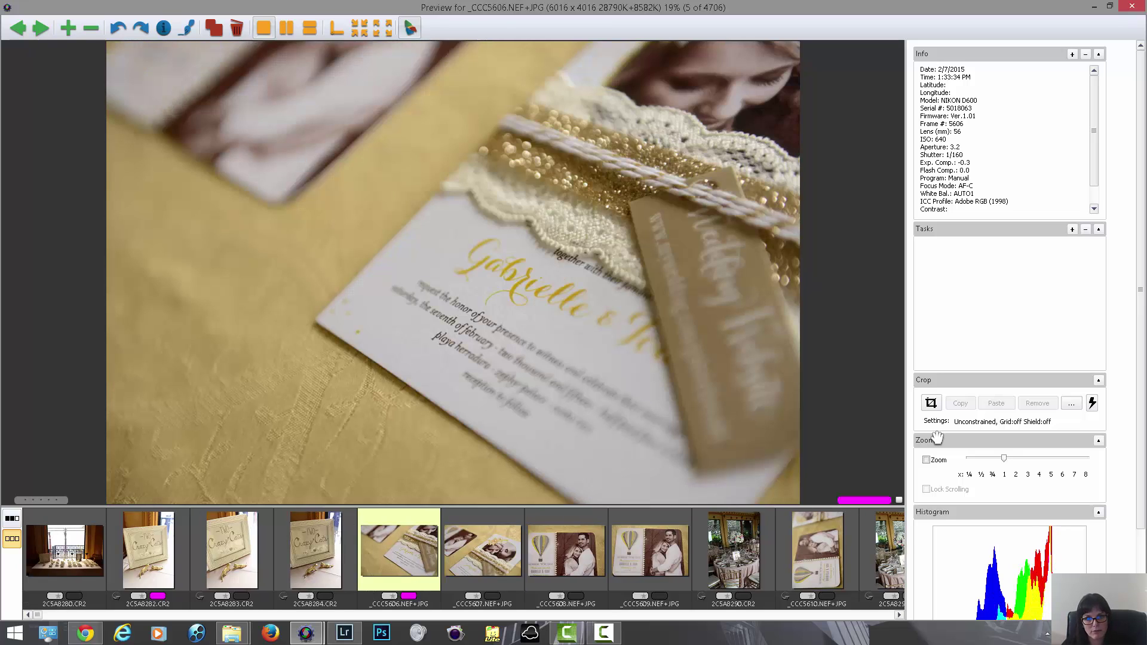
key("Right")
key("Right")
key("Right")
key("Right")
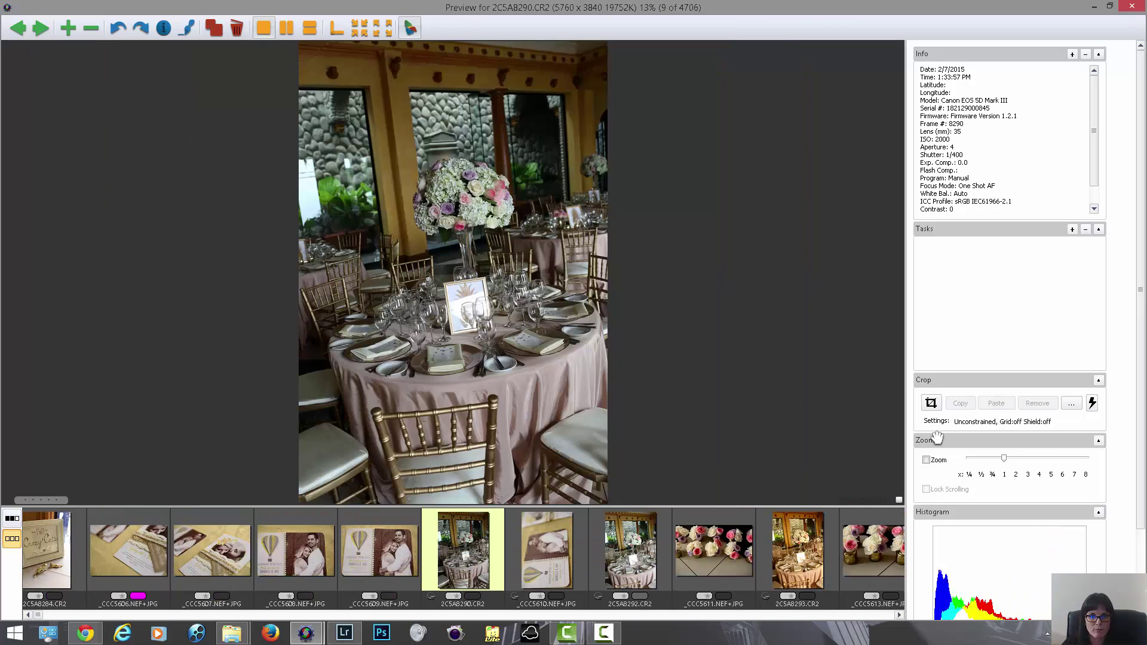
key("Right")
key("Right")
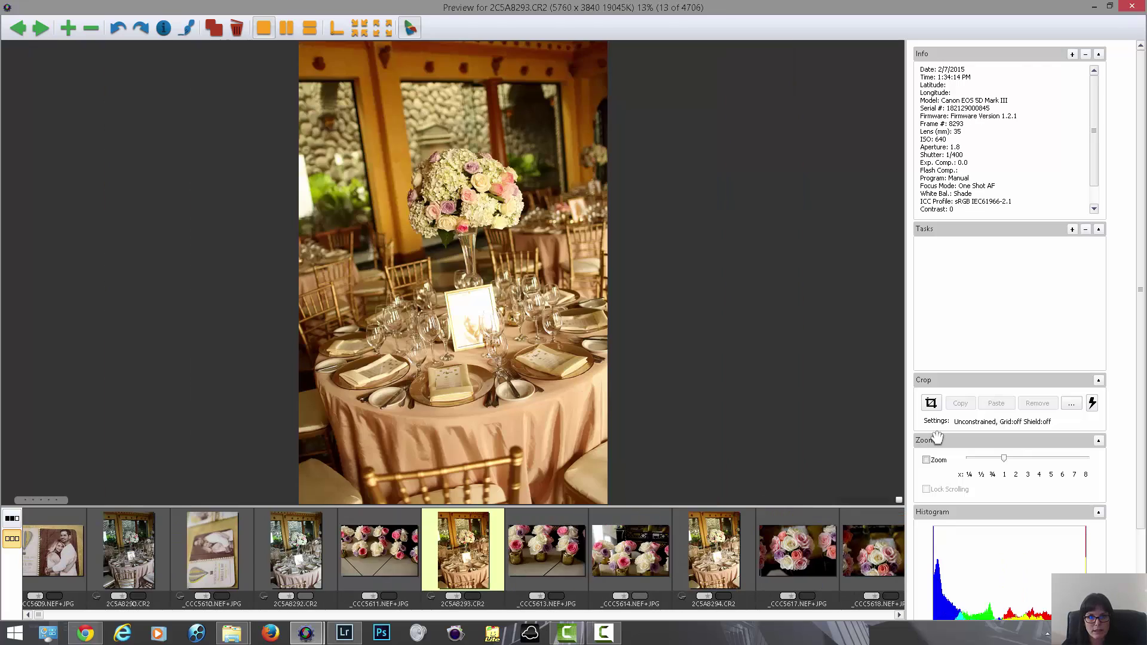
key("Right")
key("Right")
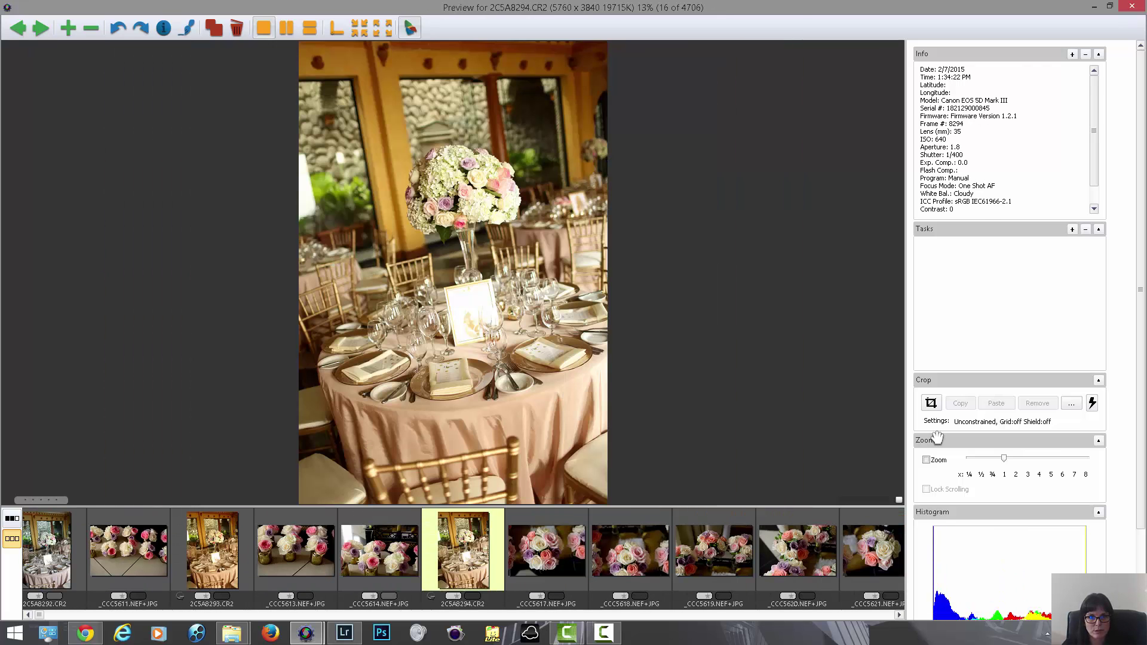
key("6")
key("Right")
key("Left")
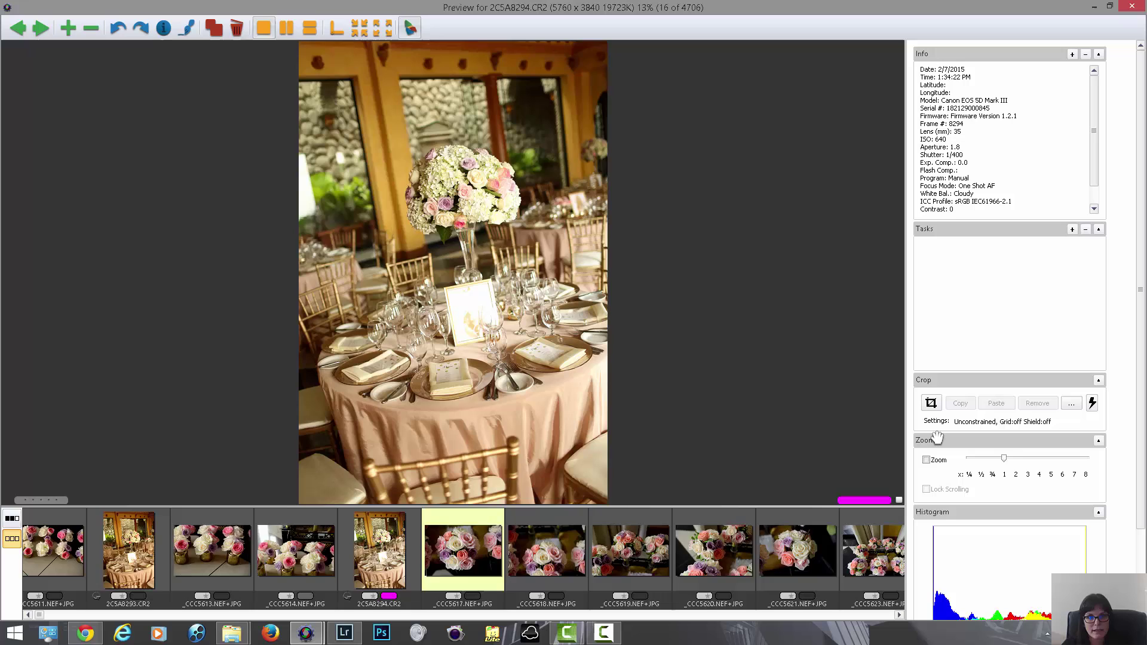
Tag the rose photo _CCC5617 pink, then browse on through the bouquet and menu-card photos
key("Right")
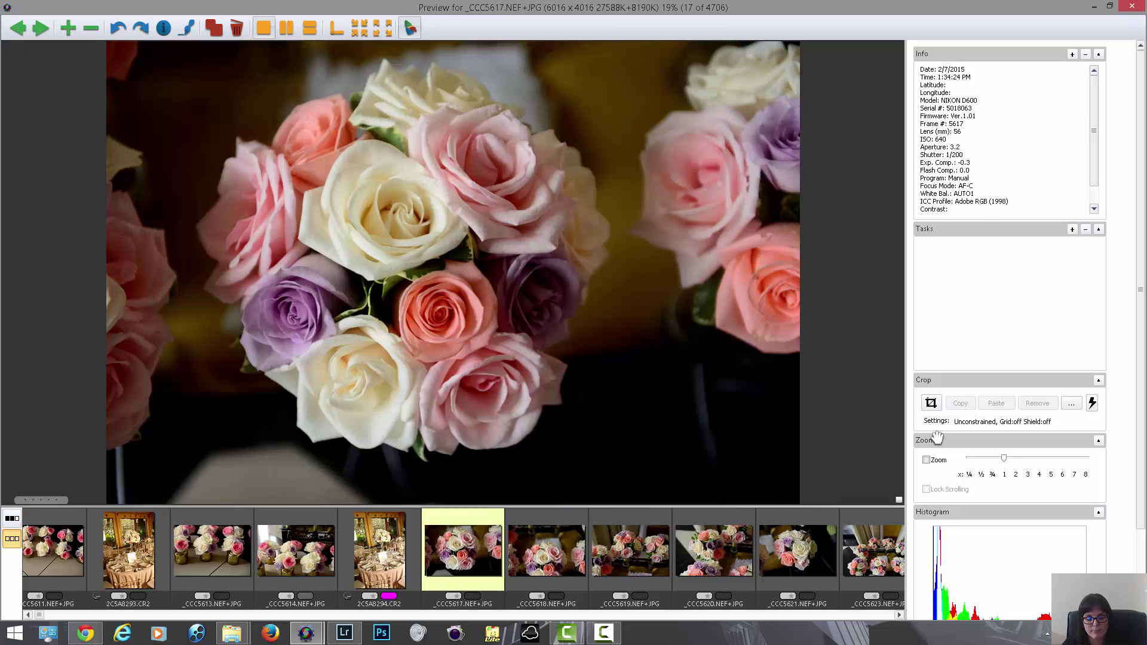
key("6")
key("Left")
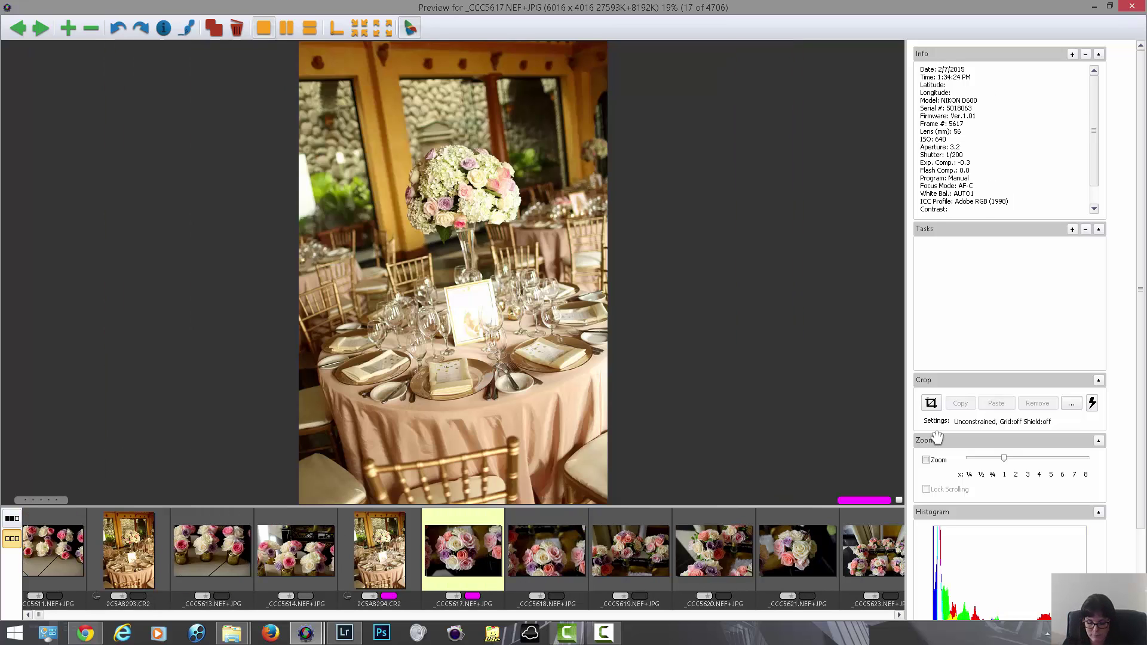
key("Right")
key("Right")
key("Right")
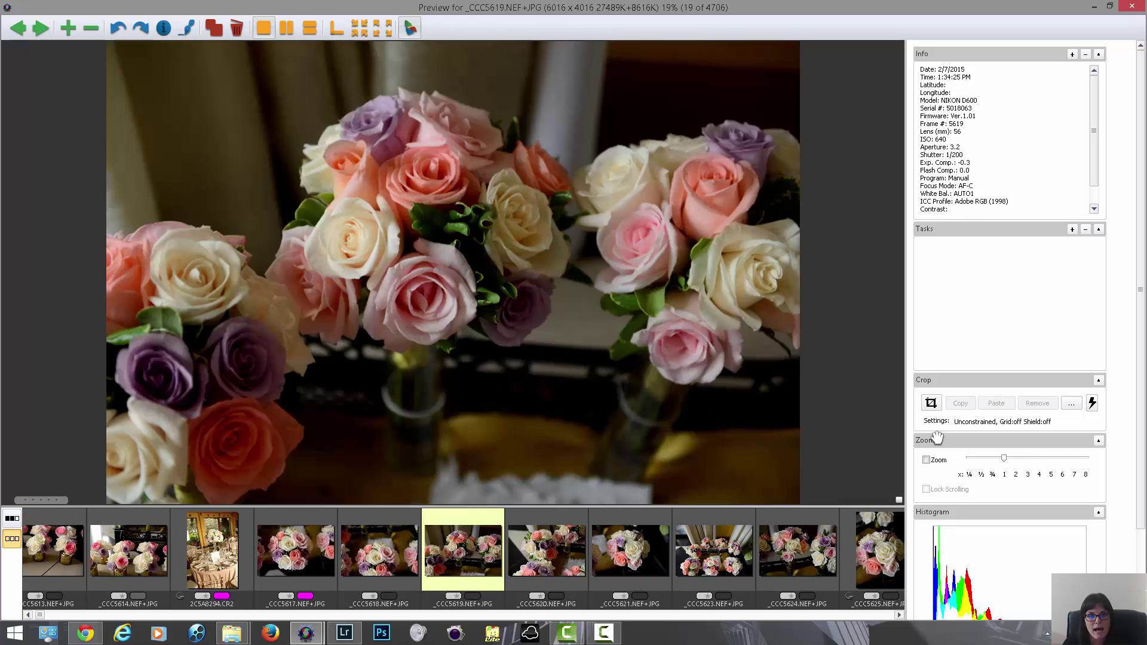
key("Left")
key("Right")
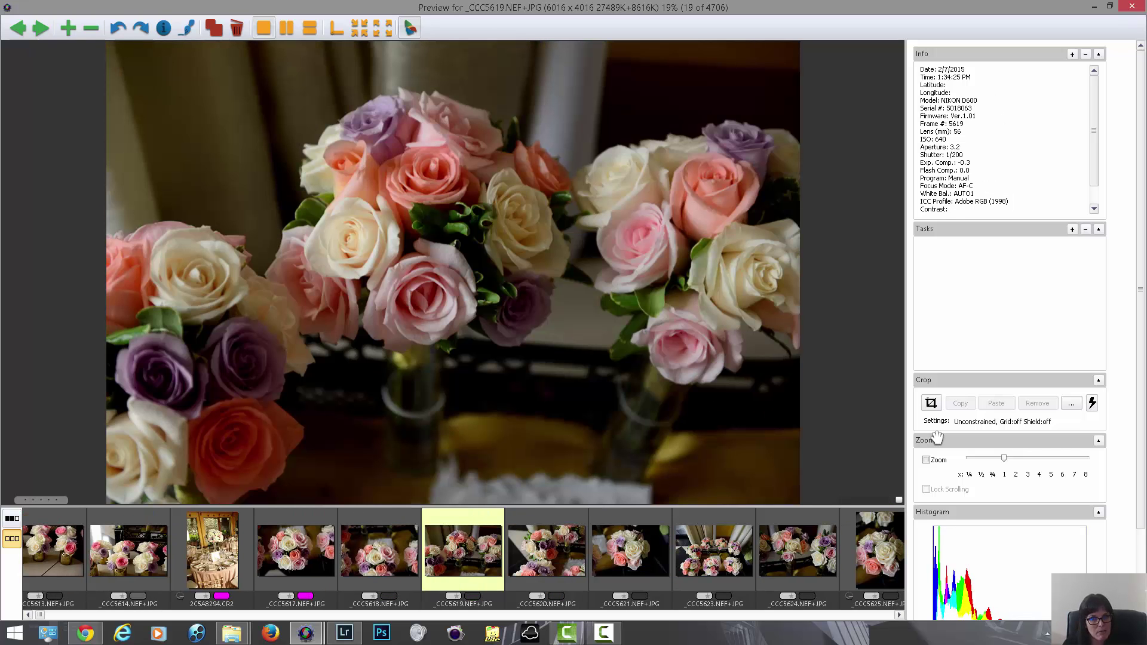
key("Right")
key("Right")
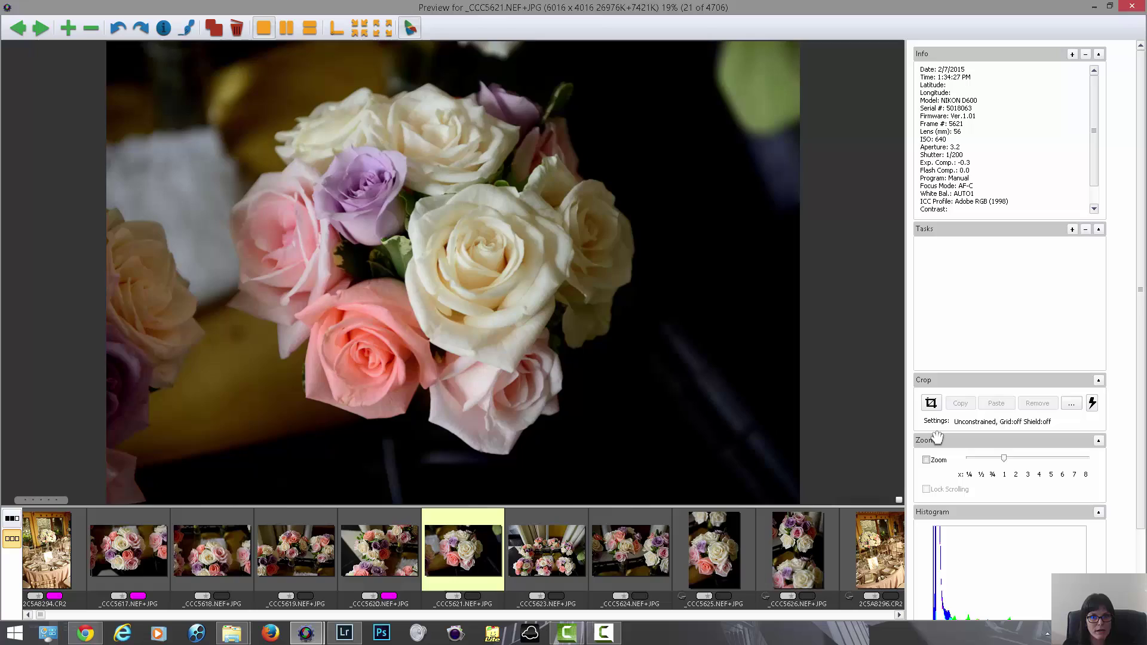
key("Right")
key("Right")
key("Right")
key("Right")
key("Right")
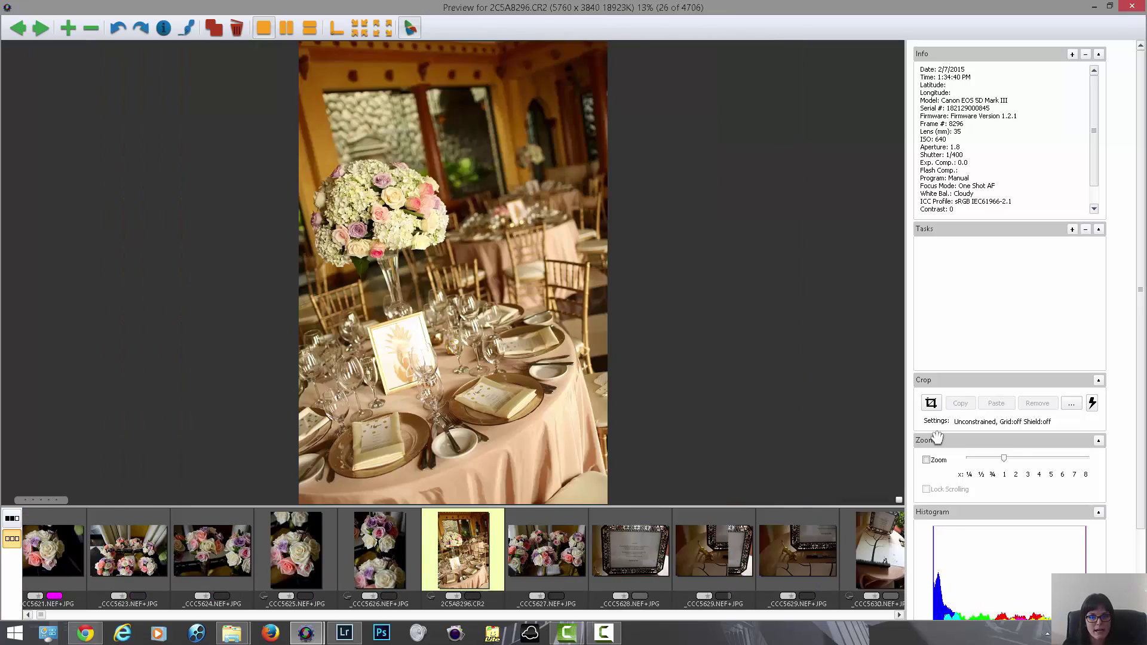
key("Right")
key("Right")
key("Right")
key("Right")
key("Right")
key("Right")
key("Right")
key("Right")
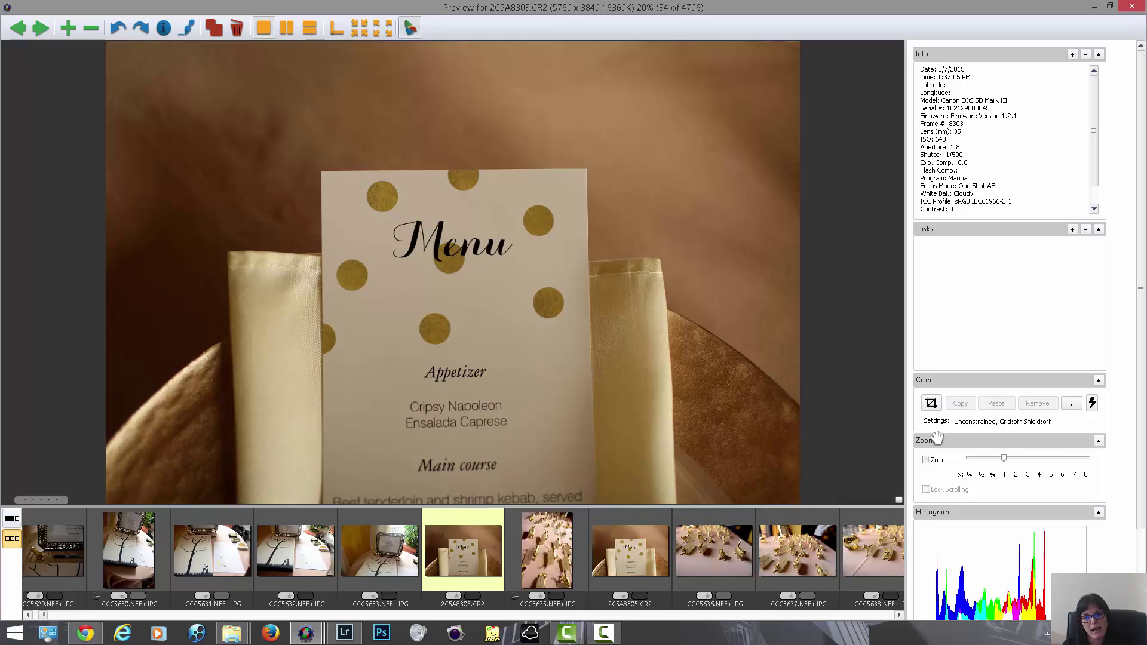
Compare the place-card photos and tag _CCC5637 with the pink color class
key("Right")
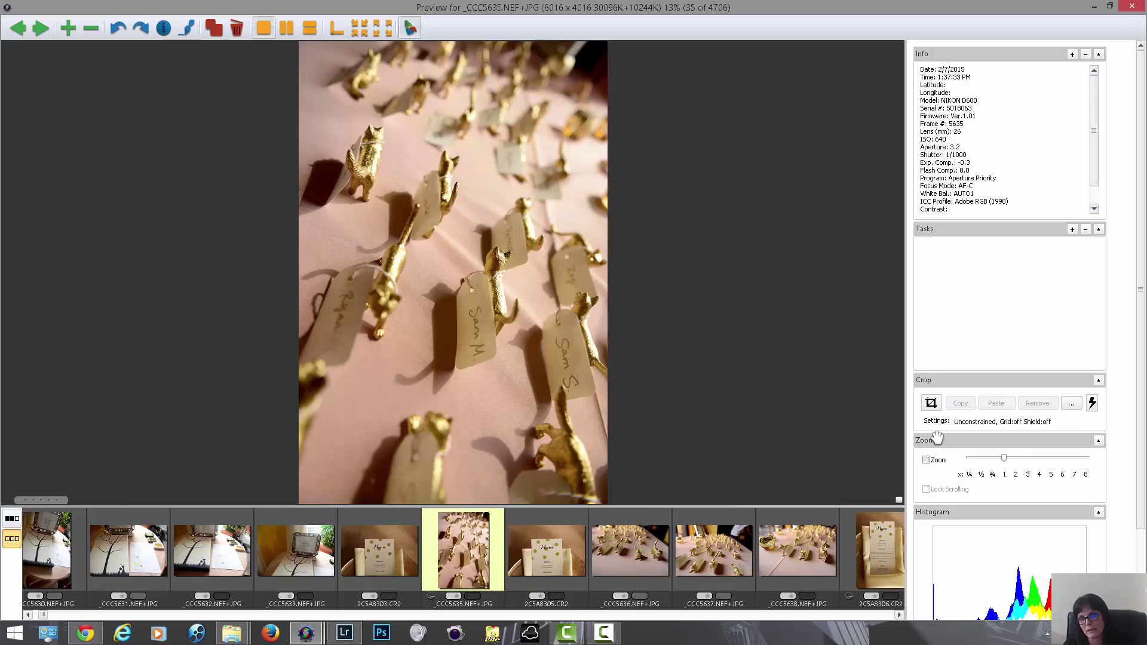
key("Right")
key("Right")
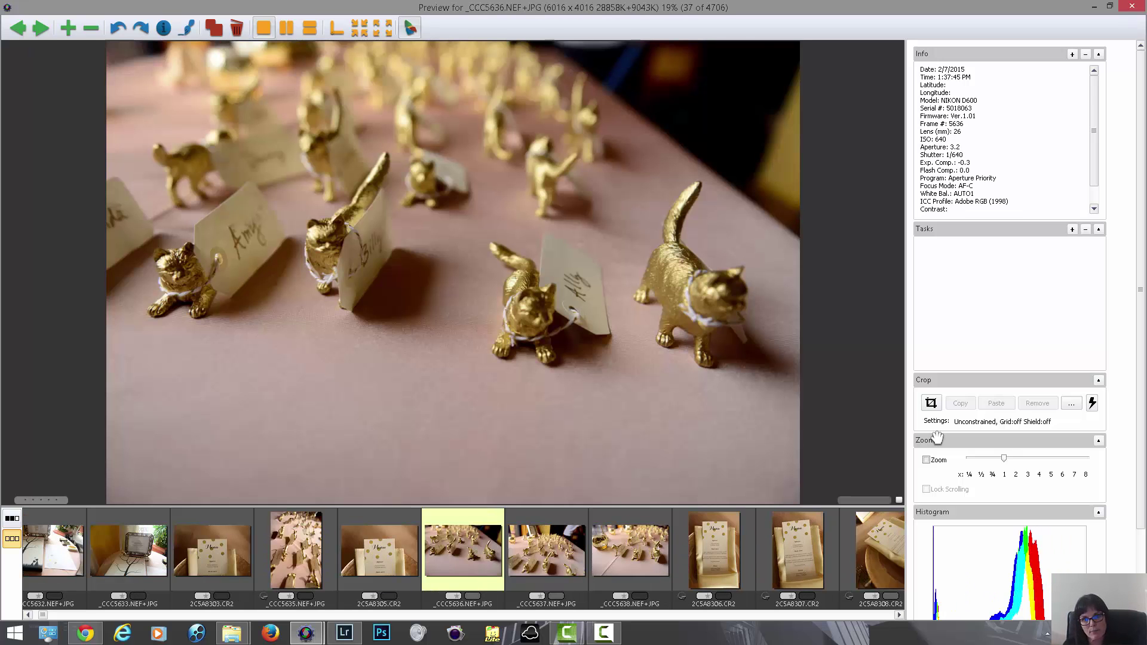
key("Right")
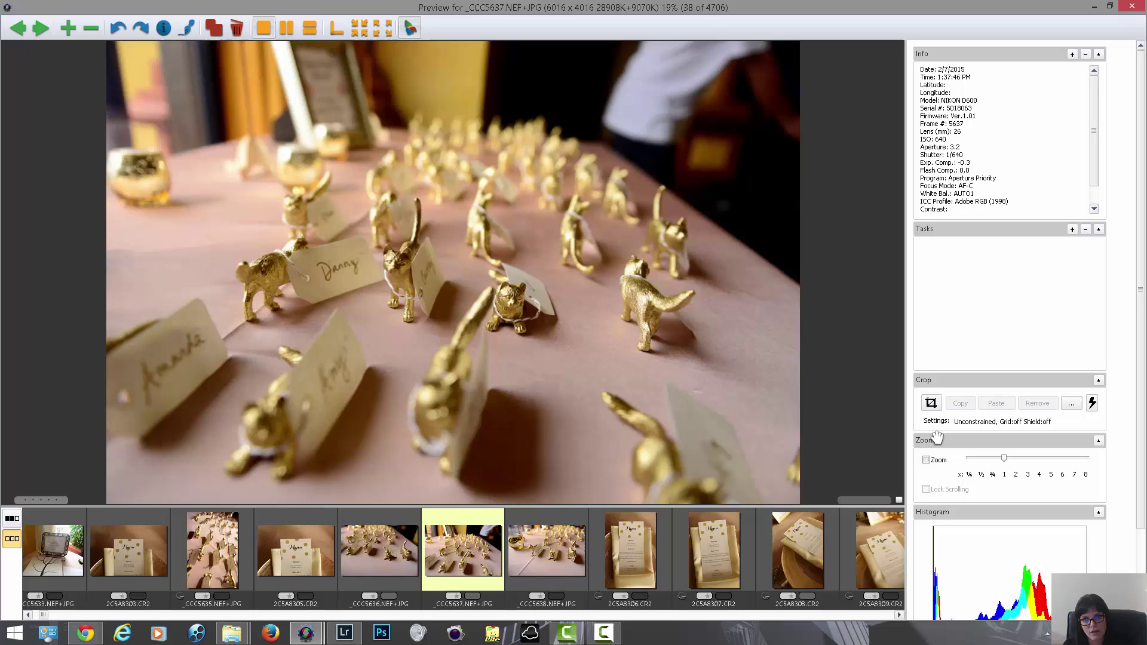
key("Left")
key("Right")
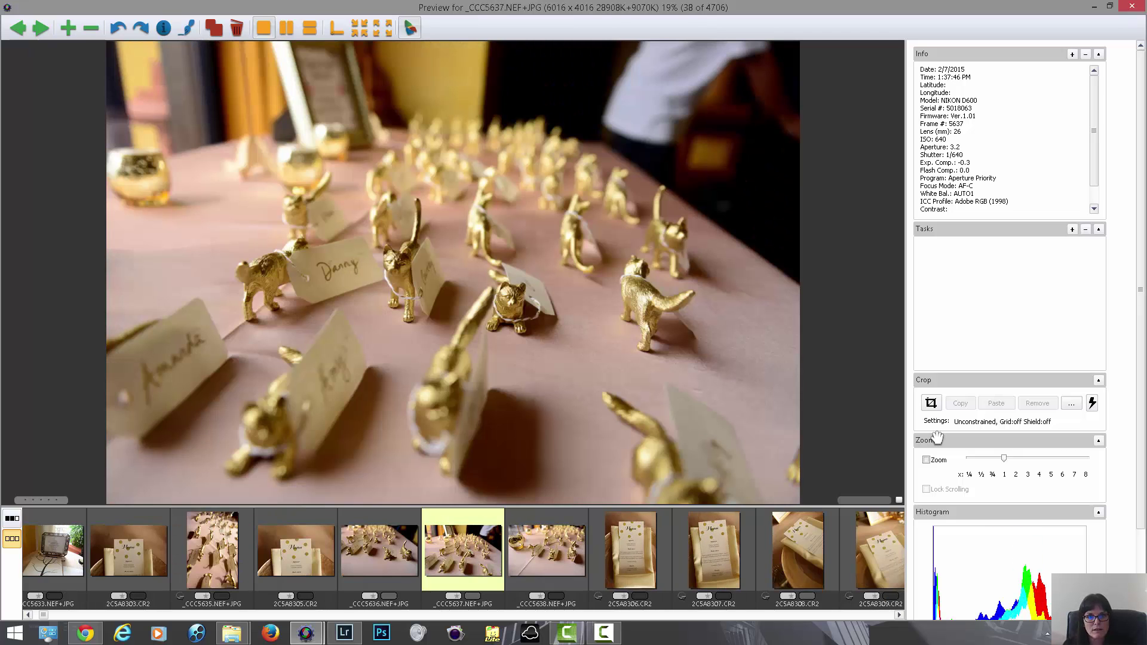
key("Right")
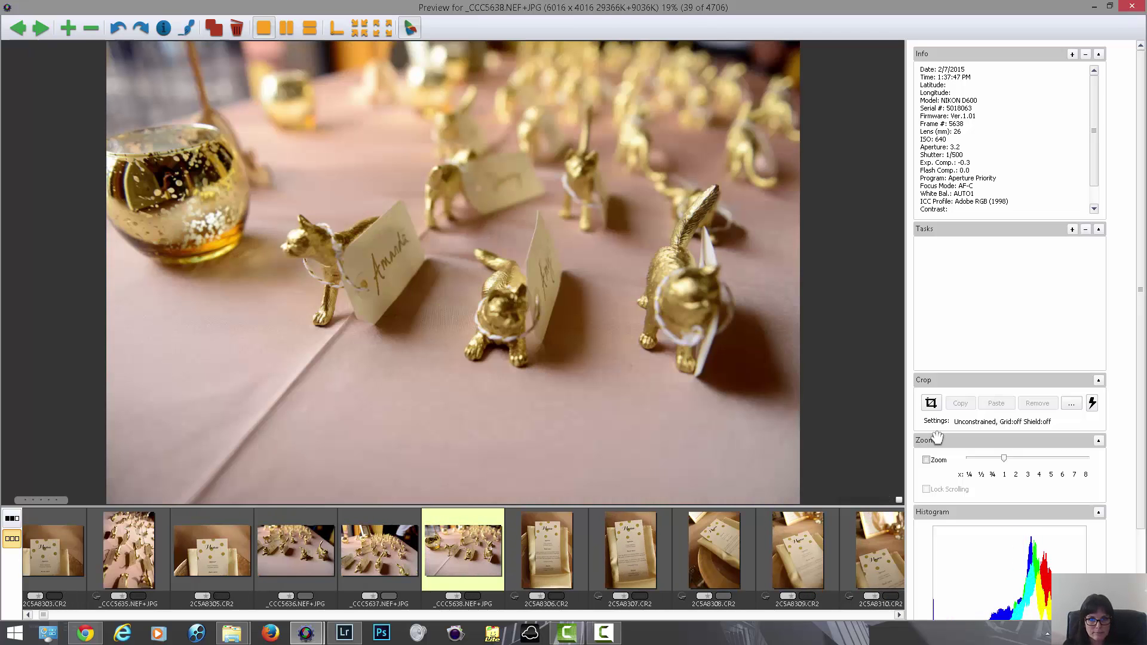
key("Left")
key("2")
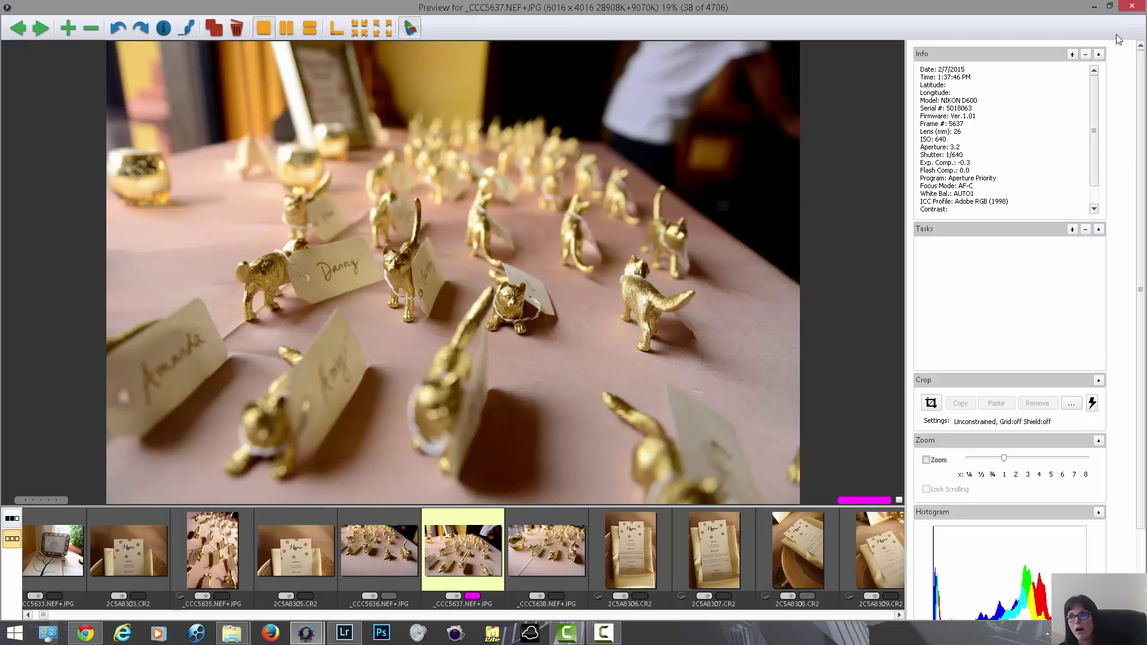
Back on the contact sheet, select every Winner color-class photo and expand the CHOSEN G&T folder
left_click(1140, 6)
left_click(31, 21)
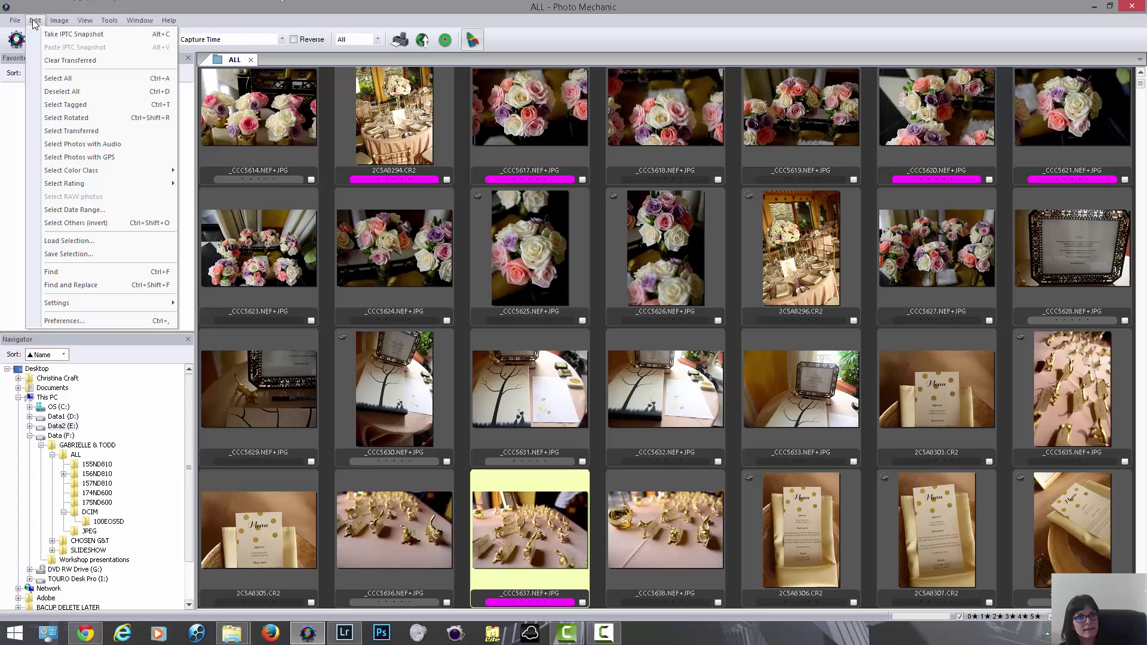
mouse_move(77, 171)
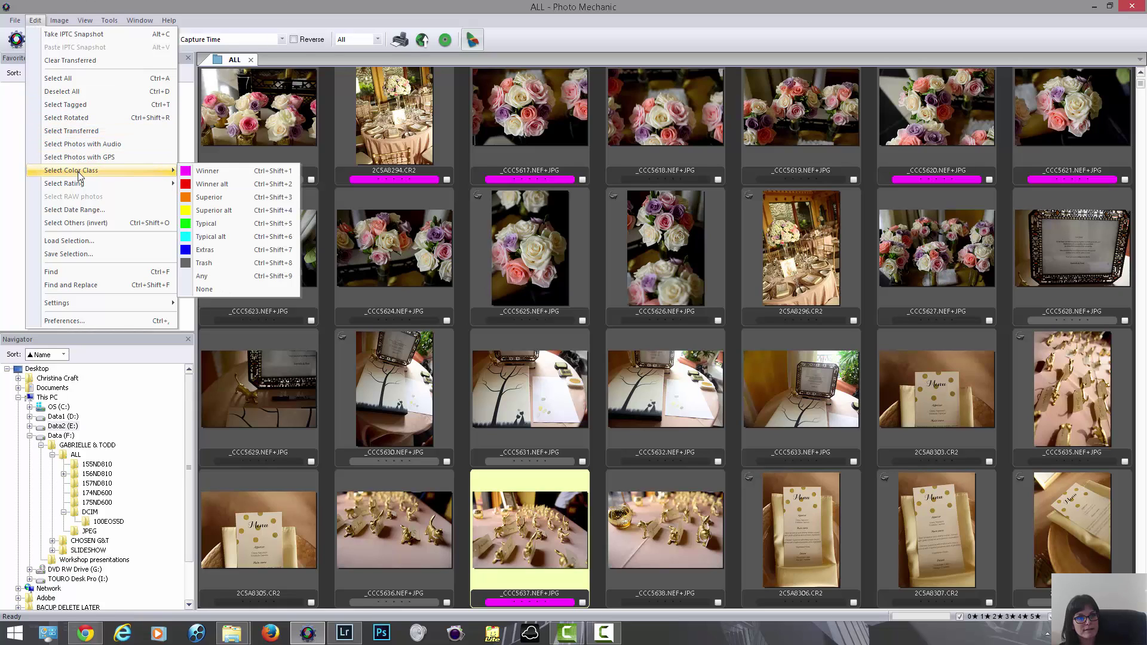
left_click(218, 176)
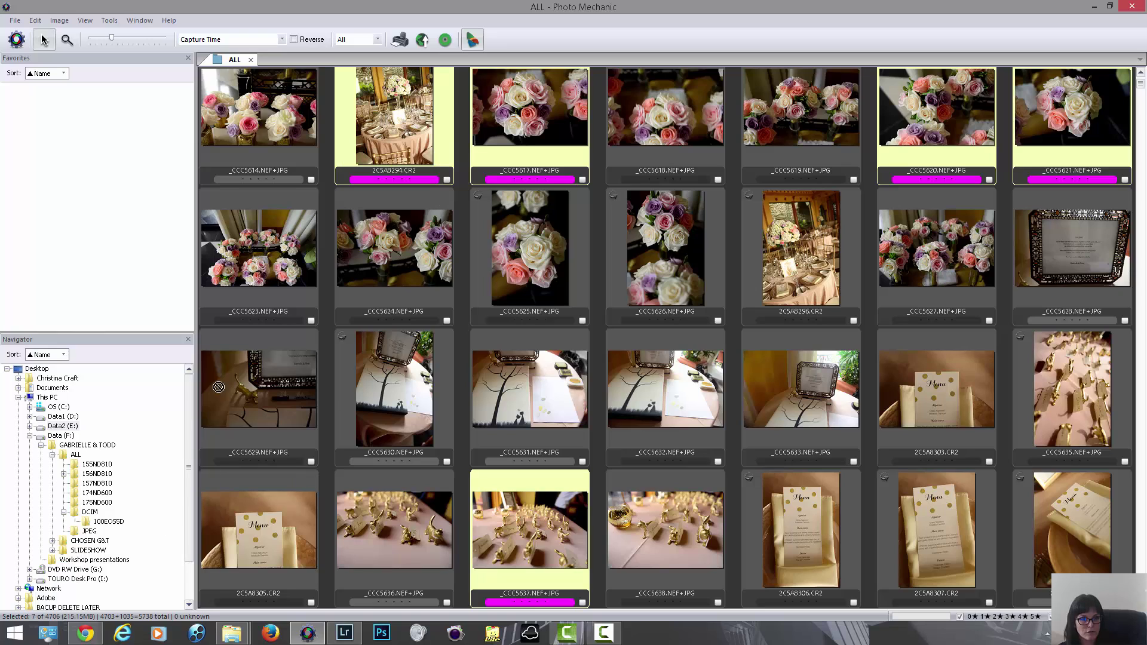
left_click(106, 542)
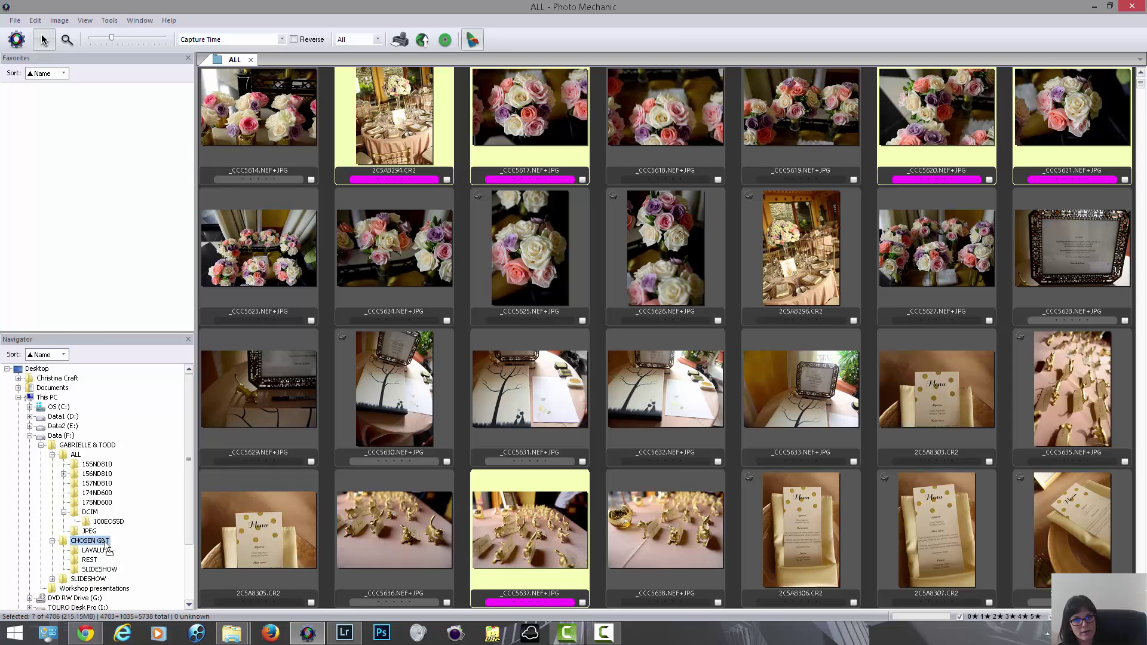
left_click_drag(106, 547, 382, 145)
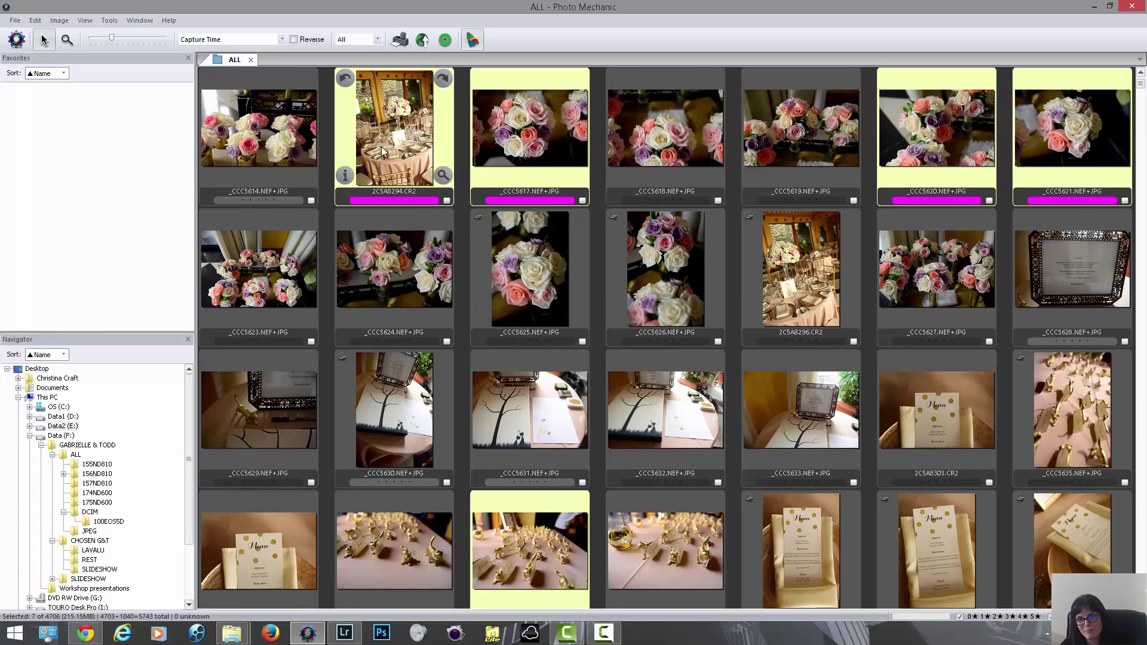